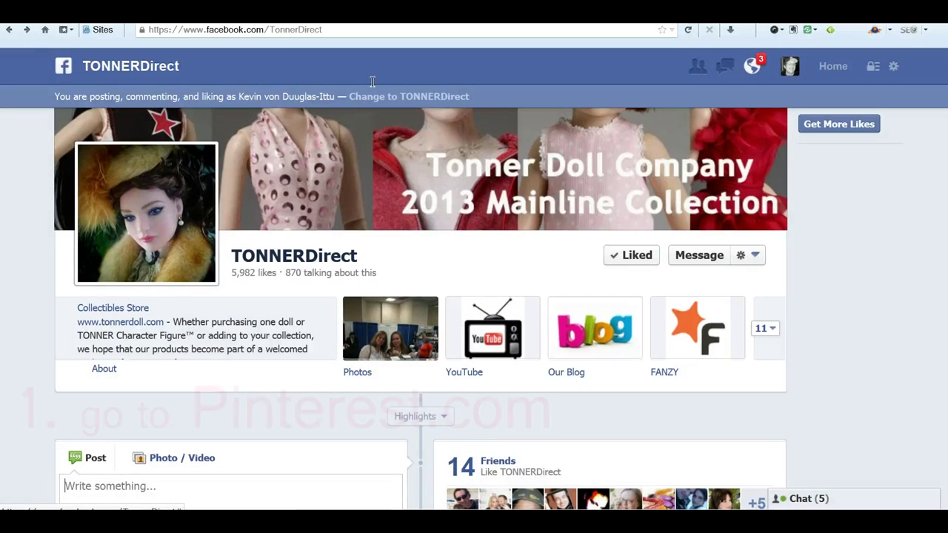
- Replace the Facebook page address with pinterest.com and load the Pinterest site
drag(326, 29, 65, 32)
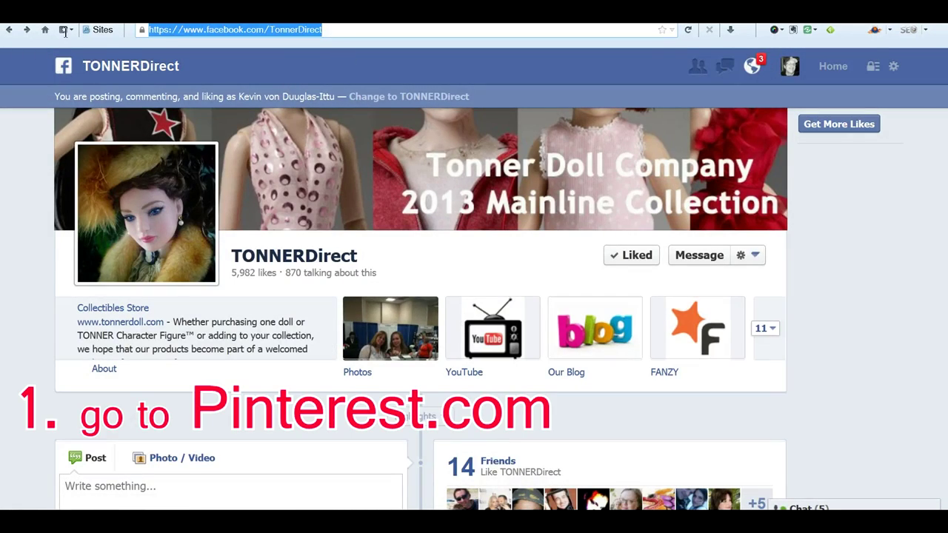
text(pinterest)
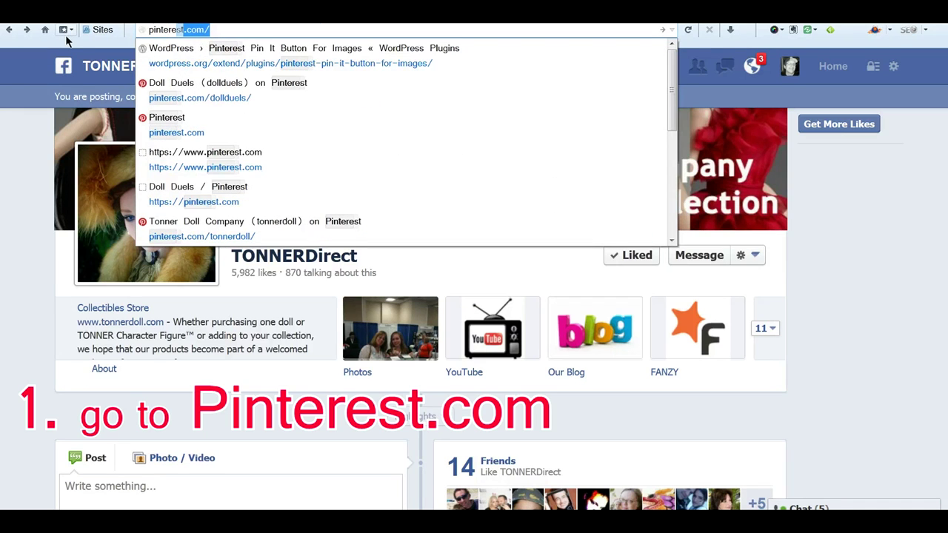
text(.com)
key(Return)
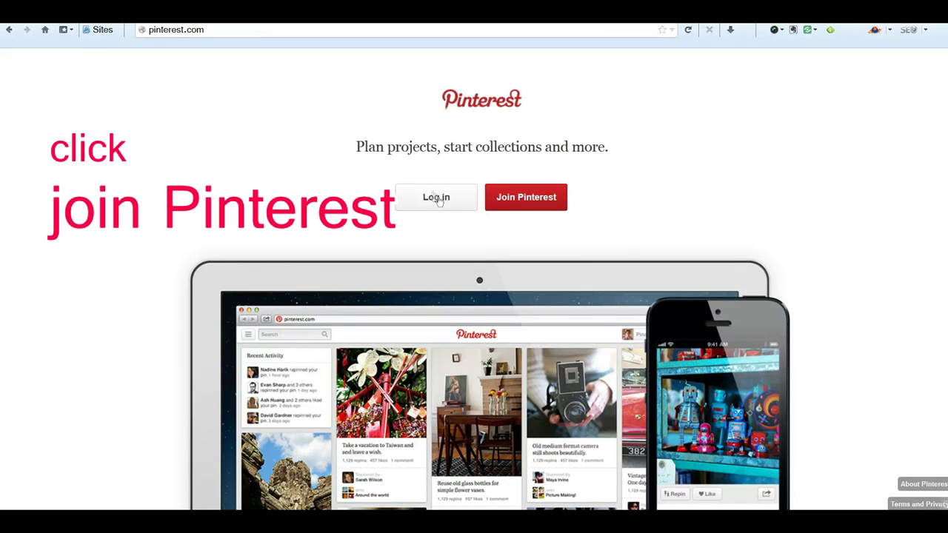
- Choose Join Pinterest and sign up using the Facebook account
click(531, 198)
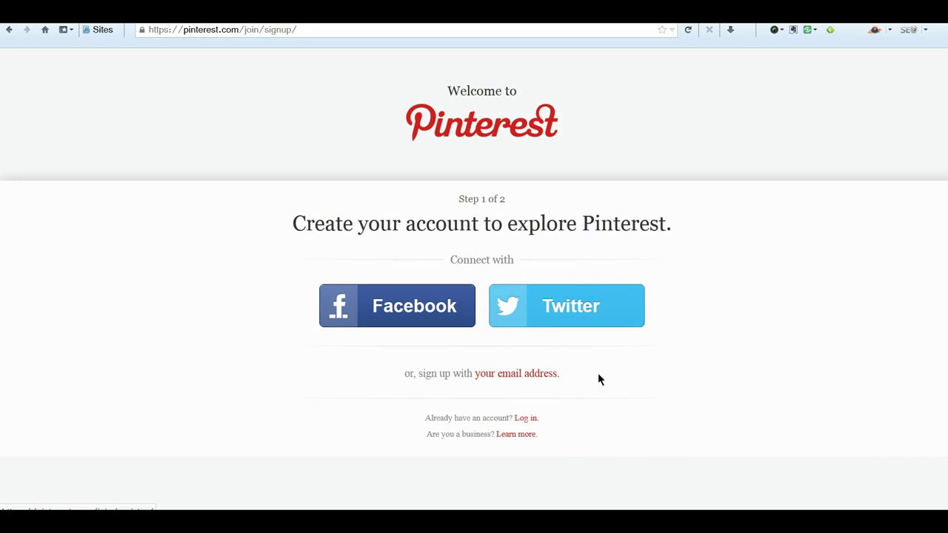
click(440, 315)
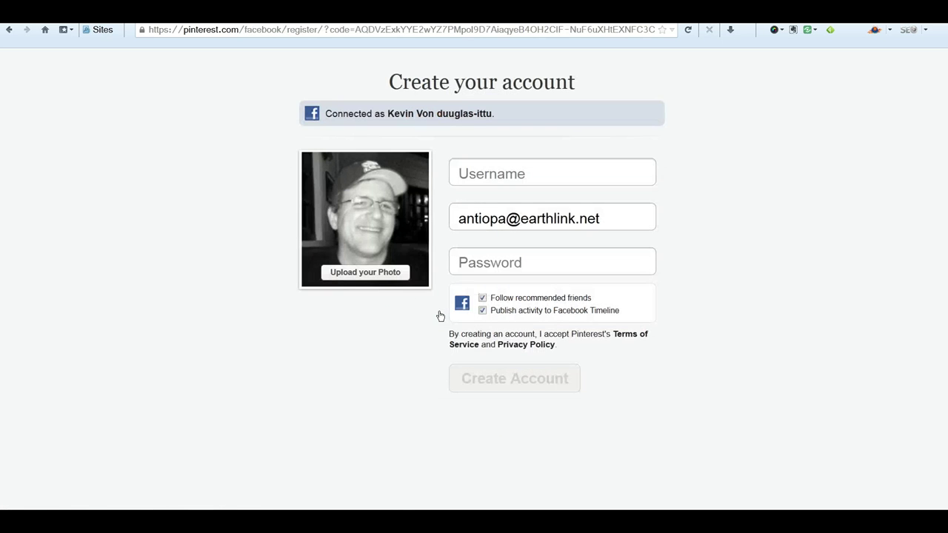
- Enter a username in the Facebook-linked sign-up form, correcting its last letter
click(497, 176)
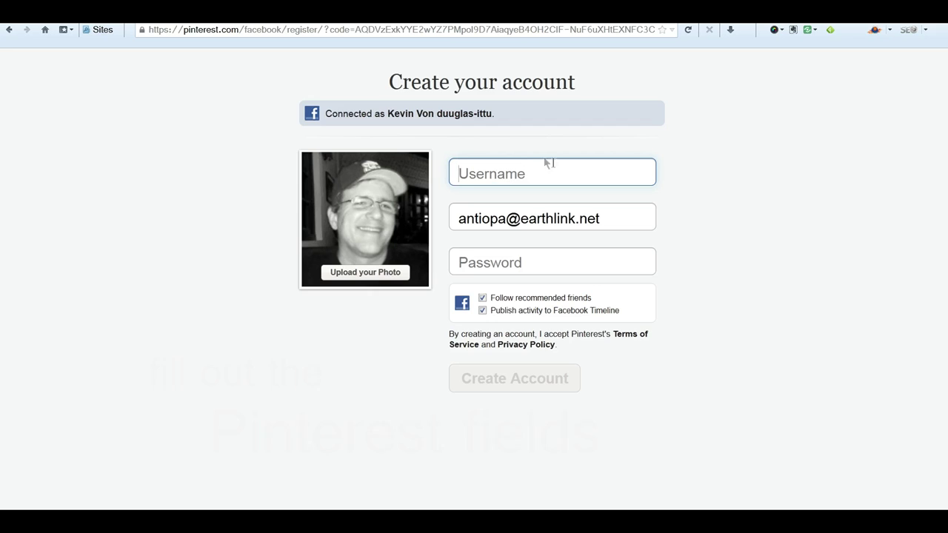
text(imagine)
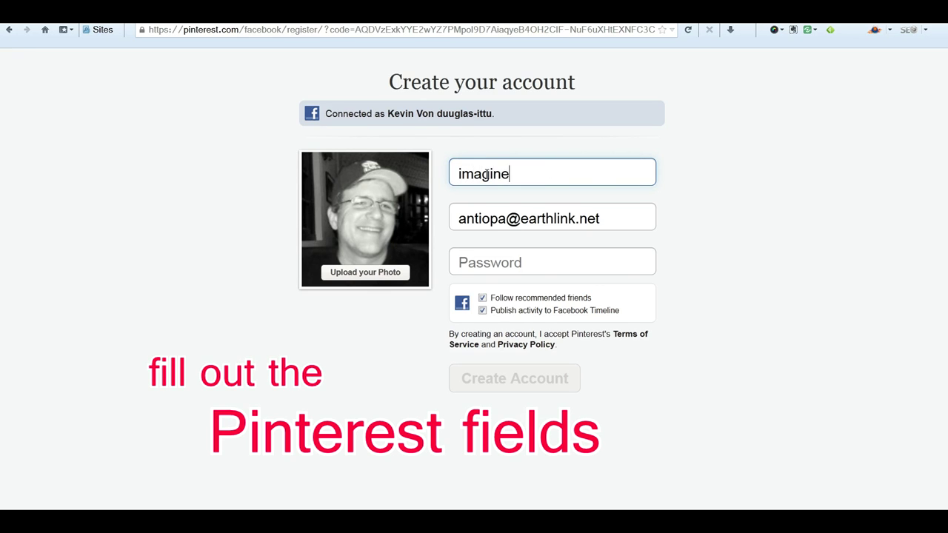
key(BackSpace)
key(BackSpace)
key(BackSpace)
text(eine)
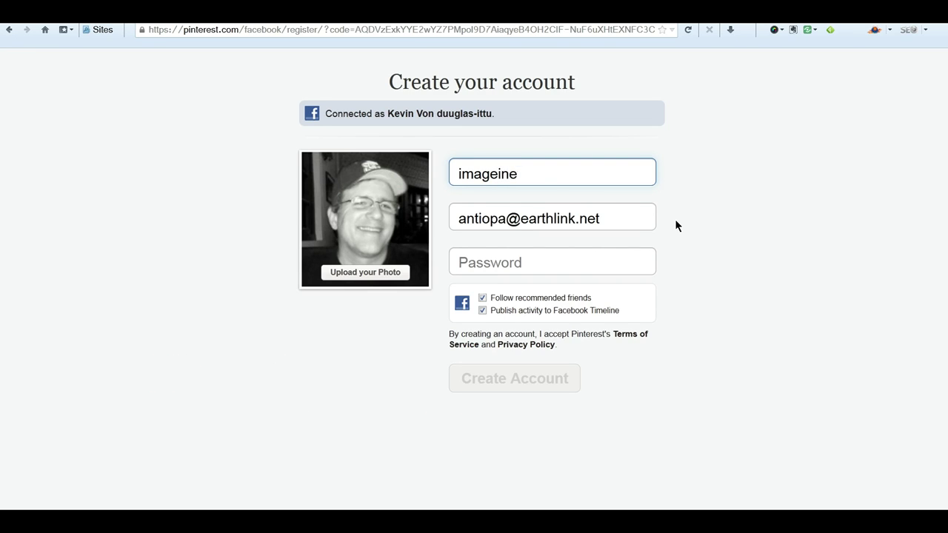
- Replace the e-mail with the suggested address, accept the saved password, and create the account
drag(629, 221, 395, 218)
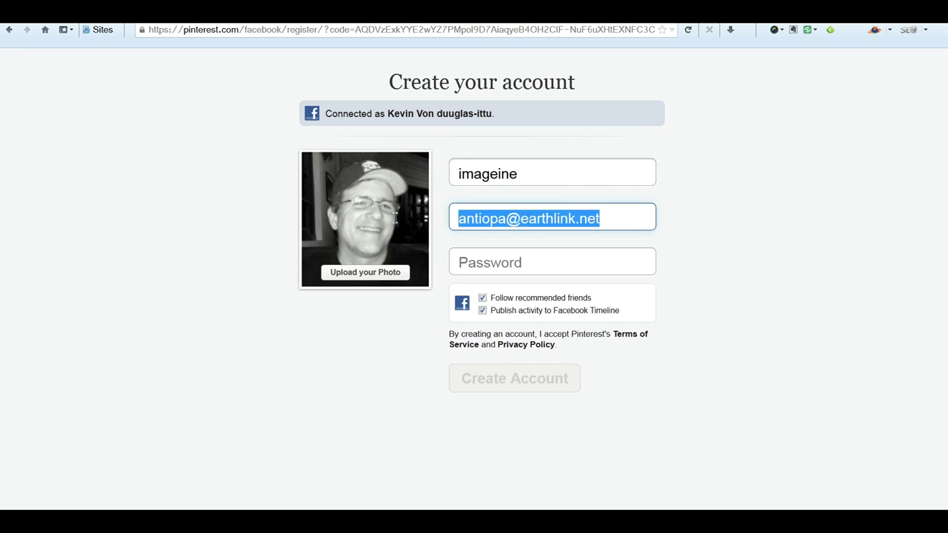
text(kevin.)
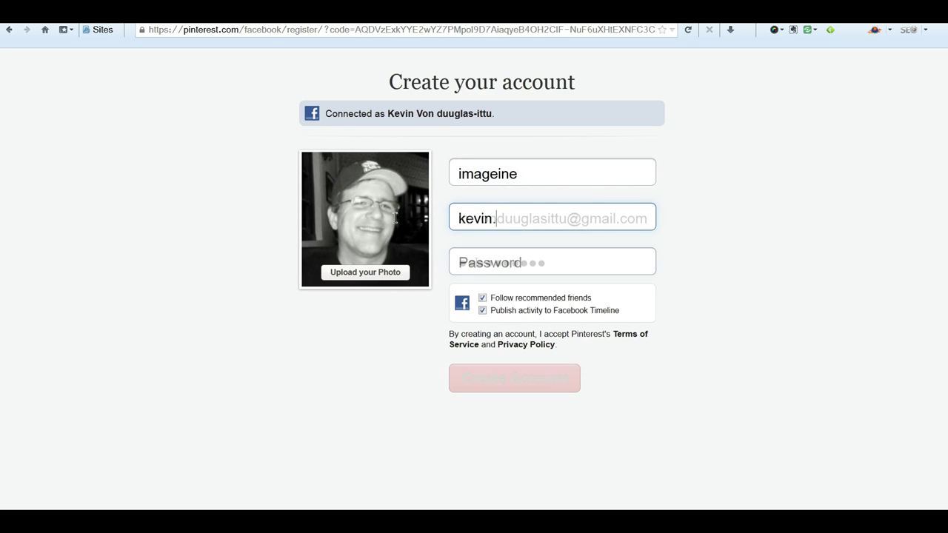
click(475, 263)
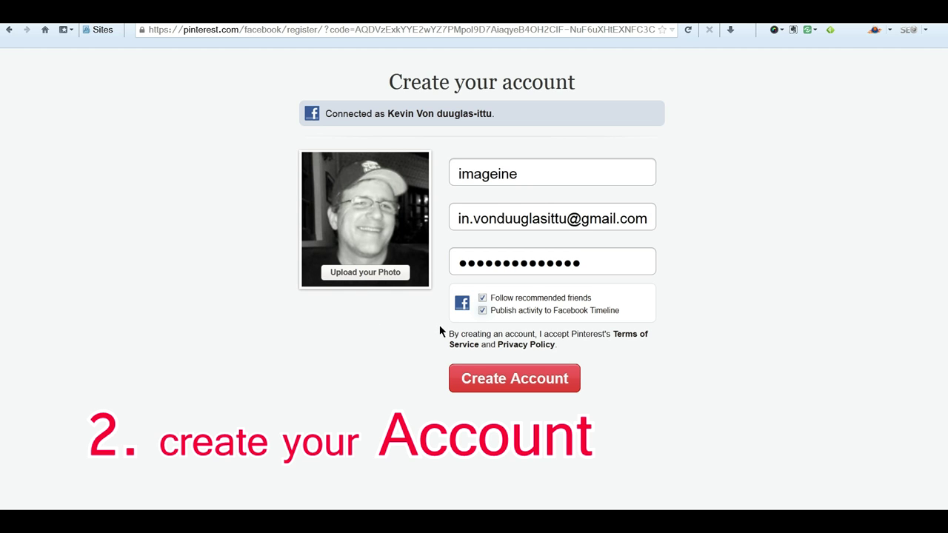
click(499, 382)
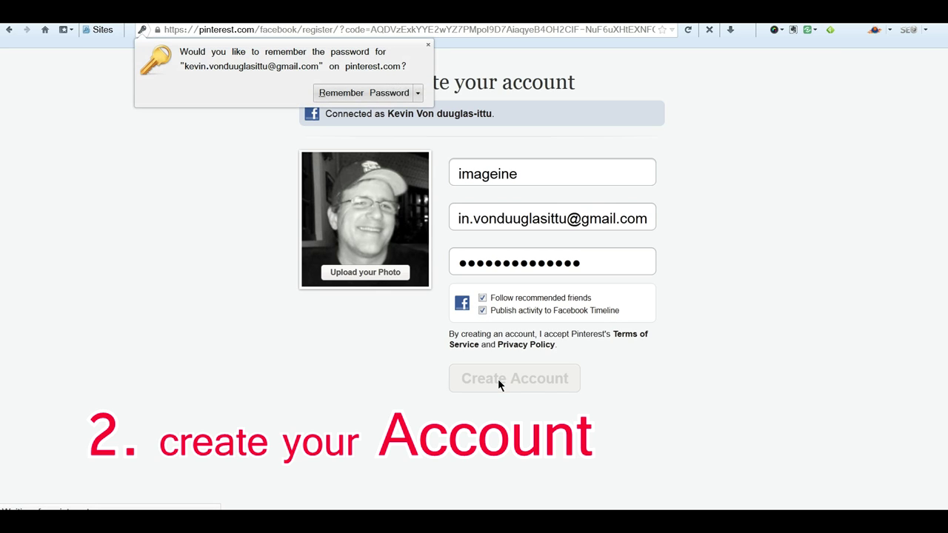
- Let the browser save the password, follow boards including Animals and People Who Inspire Me, and finish onboarding
click(384, 96)
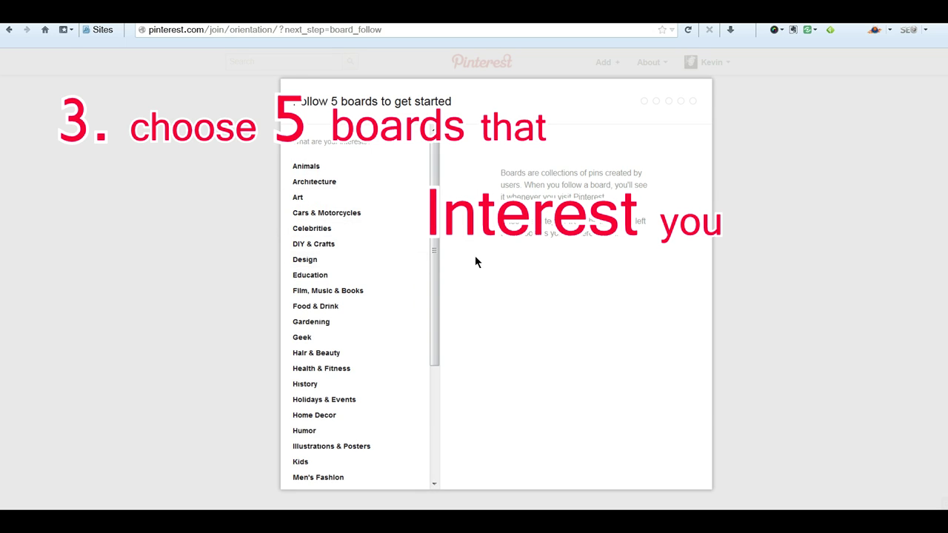
mouse_move(434, 278)
mouse_down()
mouse_move(437, 411)
mouse_move(436, 279)
mouse_up()
click(318, 169)
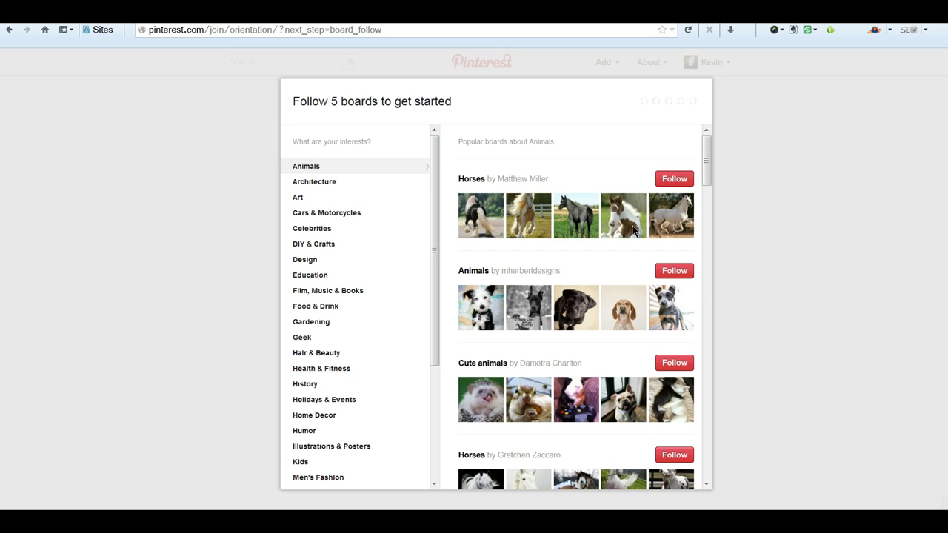
click(673, 272)
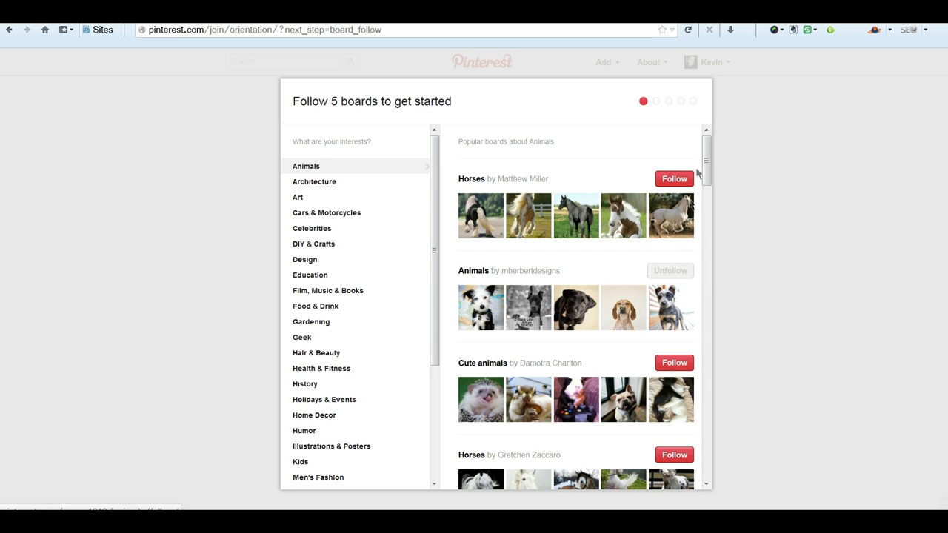
drag(706, 162, 707, 182)
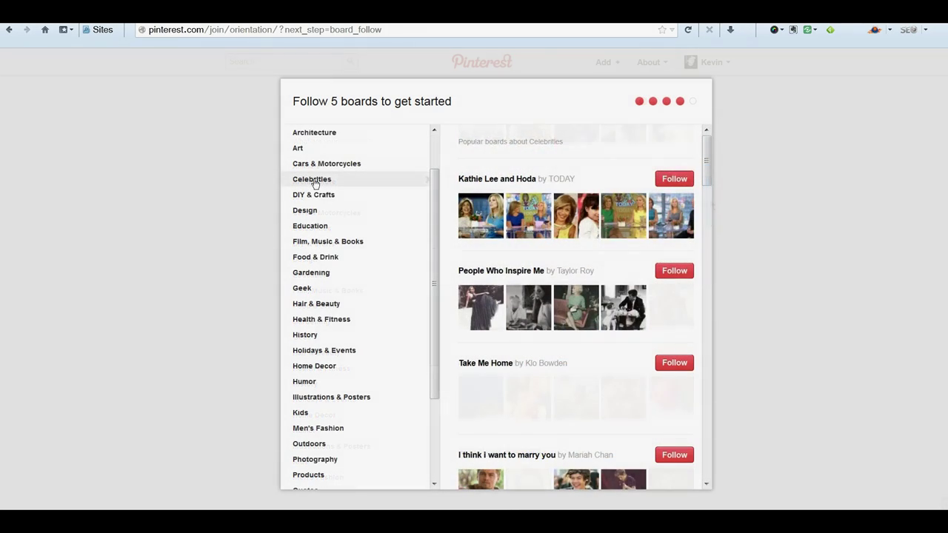
click(671, 273)
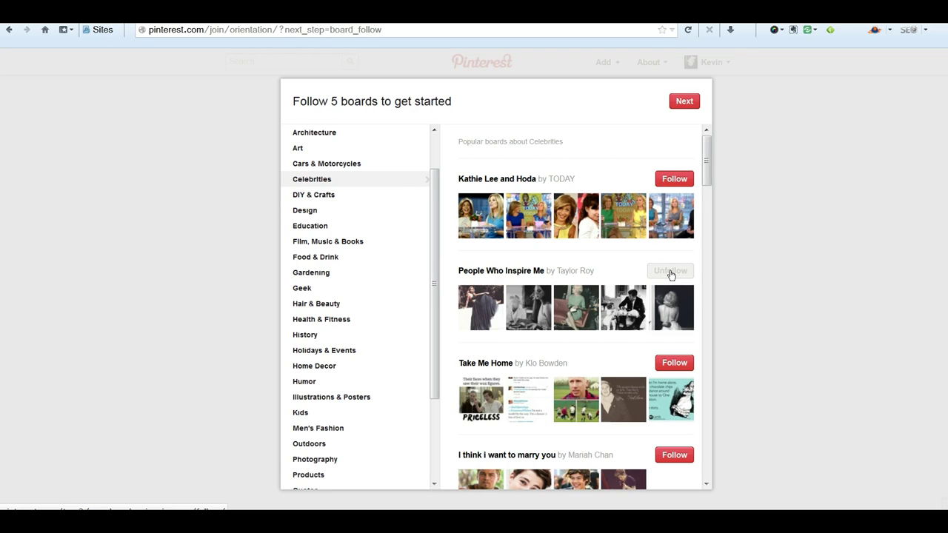
click(676, 105)
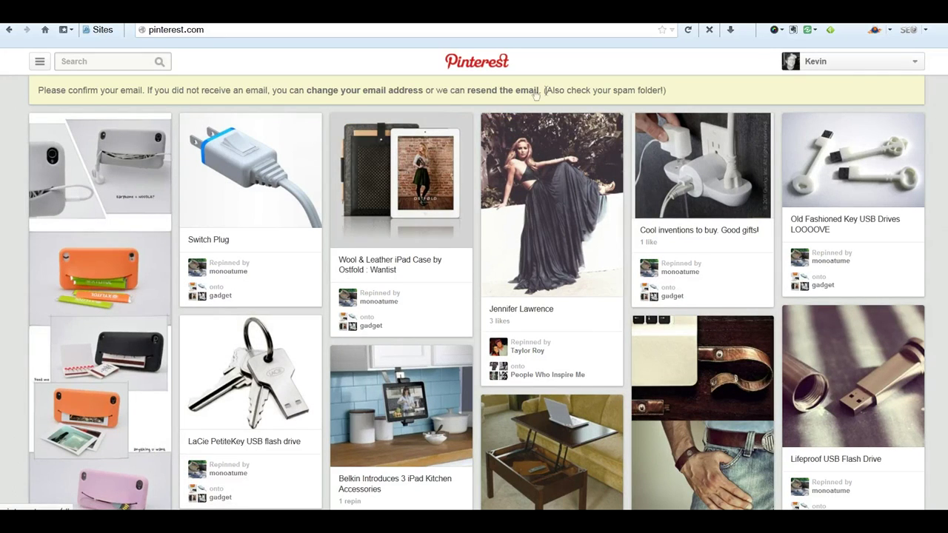
- Go from the home feed to Your Boards through the top-right account menu
mouse_move(545, 138)
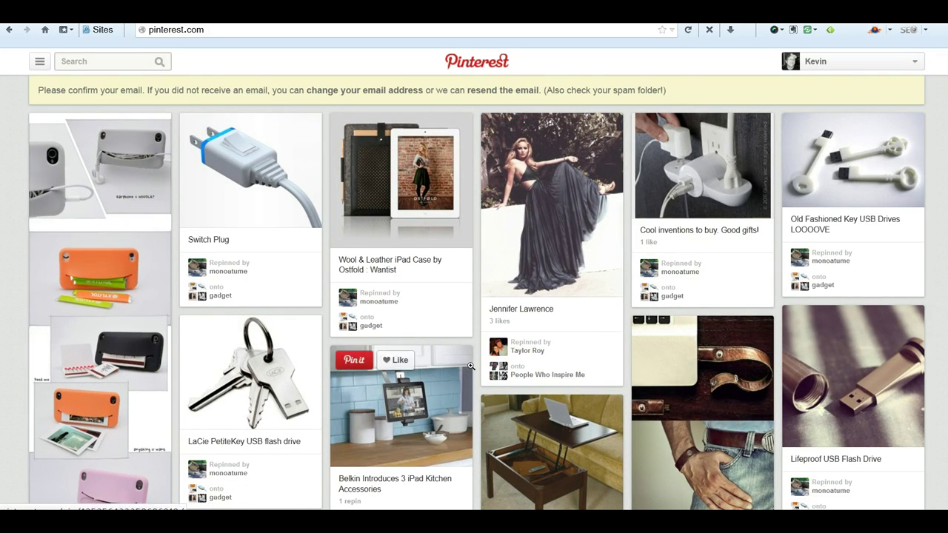
mouse_move(770, 197)
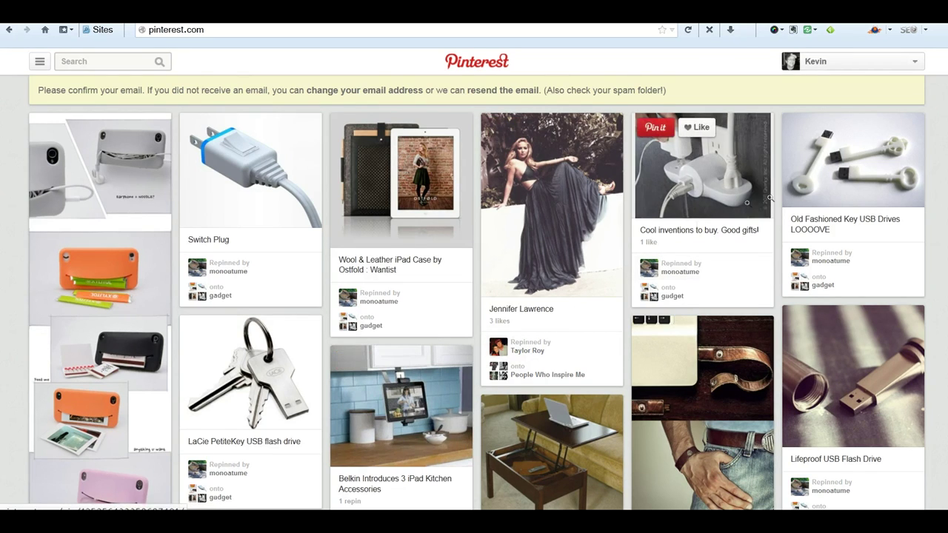
mouse_move(790, 184)
click(848, 63)
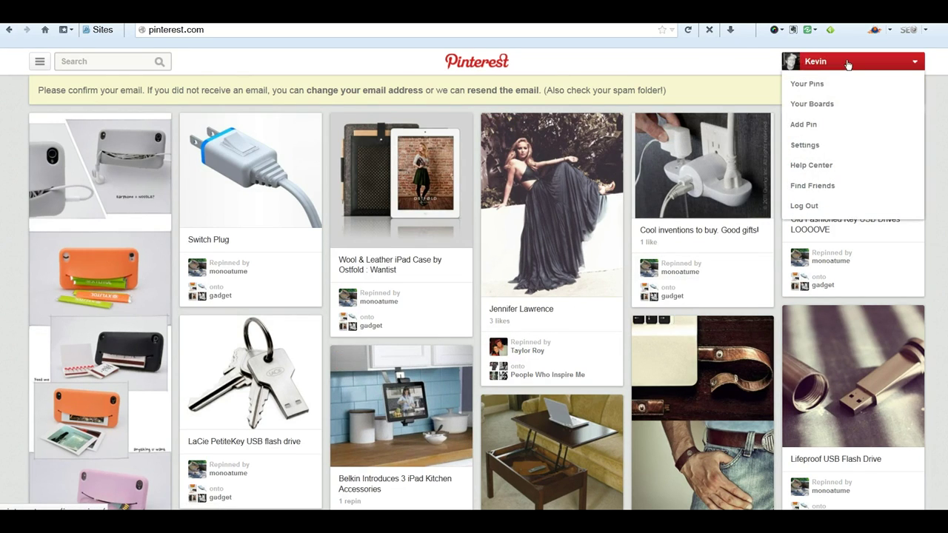
click(810, 108)
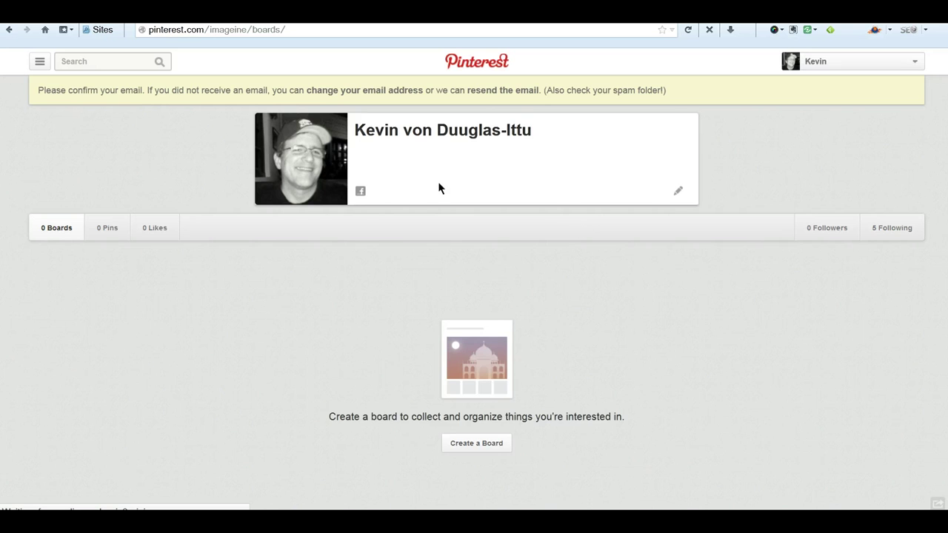
- Search Pinterest for 'Tonner Doll' to show matching pins
click(93, 61)
text(Tonner Doll)
click(40, 63)
click(157, 64)
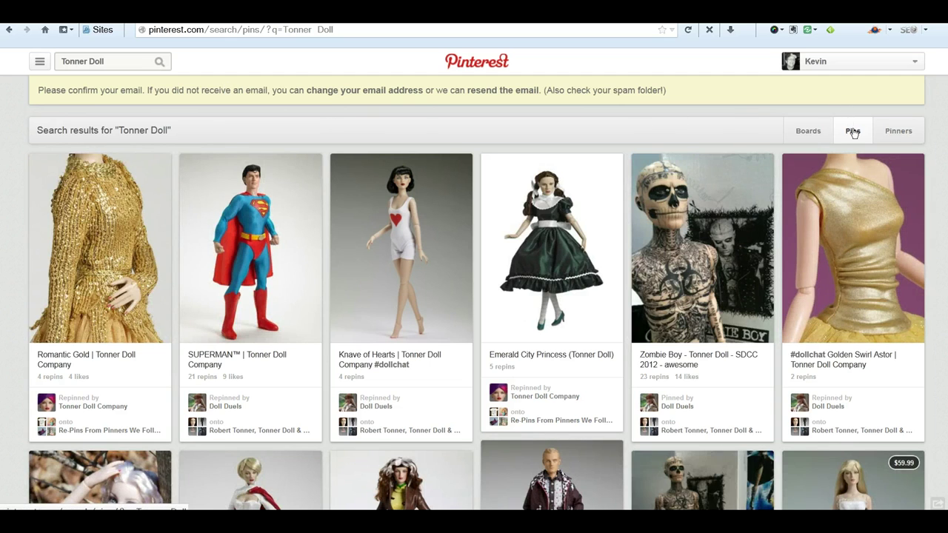
- Switch the results to Boards and follow the first three Tonner Doll boards
click(807, 133)
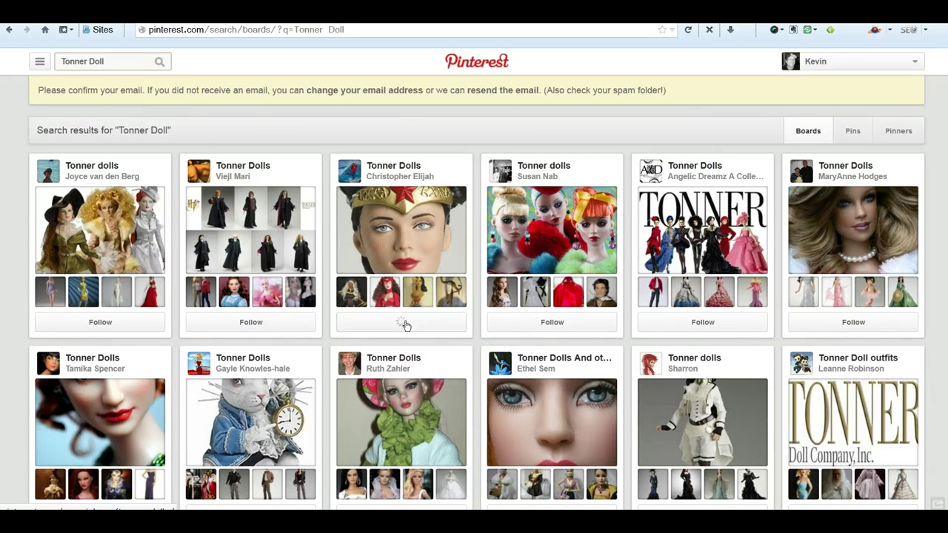
click(257, 323)
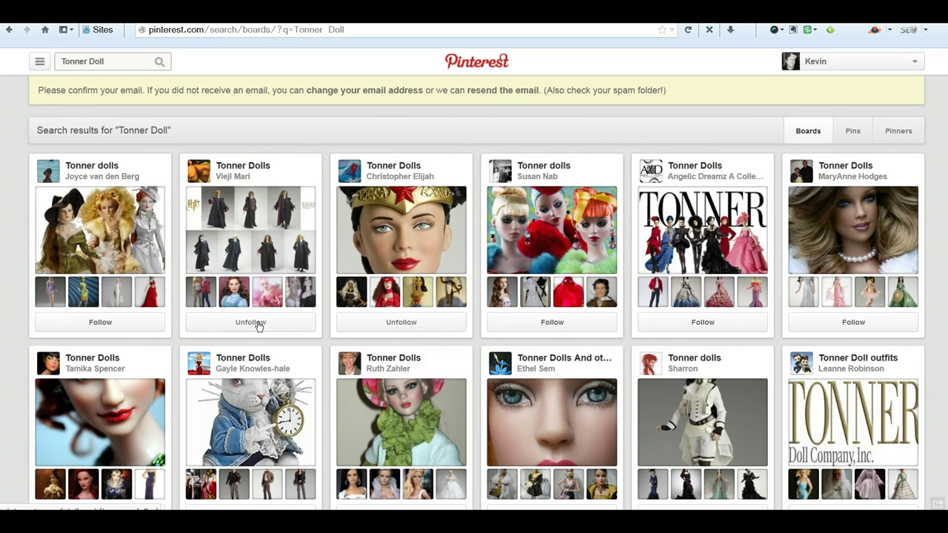
click(124, 324)
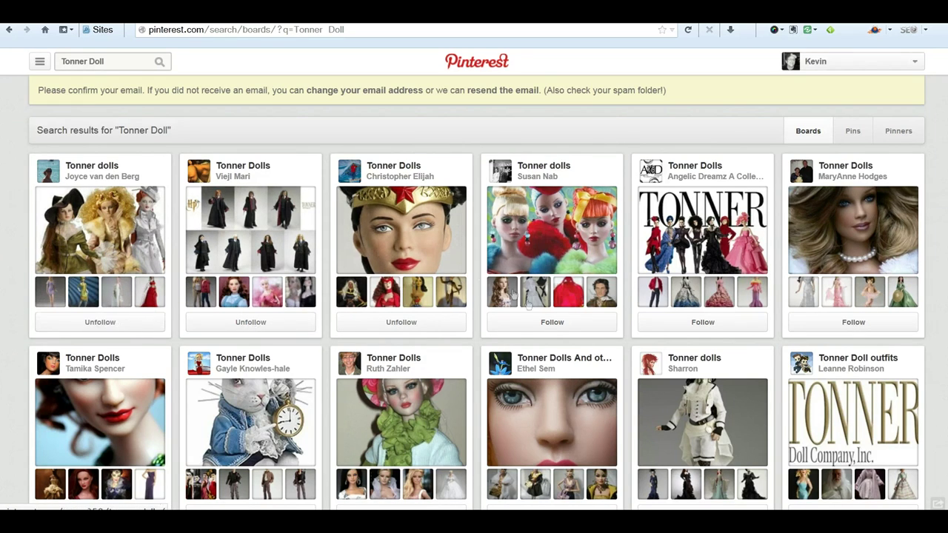
click(547, 324)
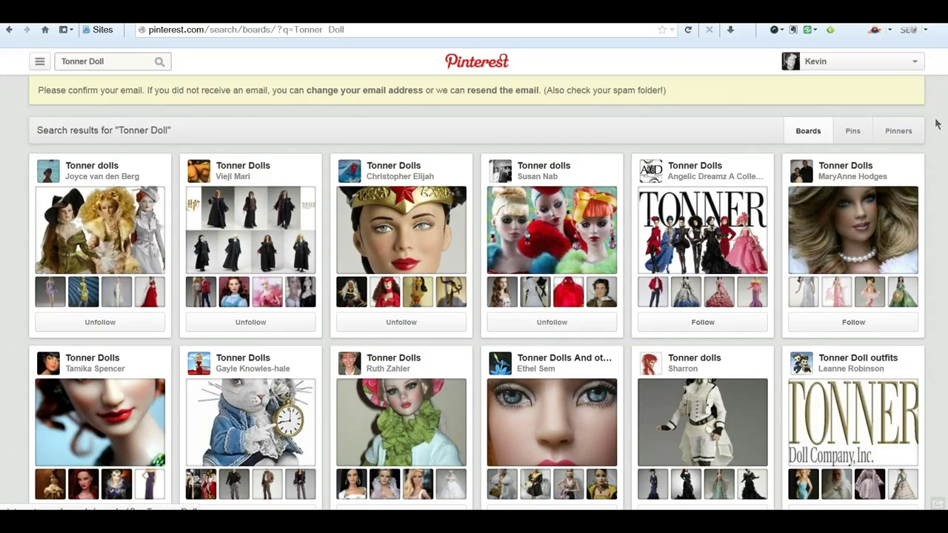
- Scroll down and follow three more Tonner Doll boards, including the Tonner Doll Company white-gown board
scroll(477, 293, down, 4)
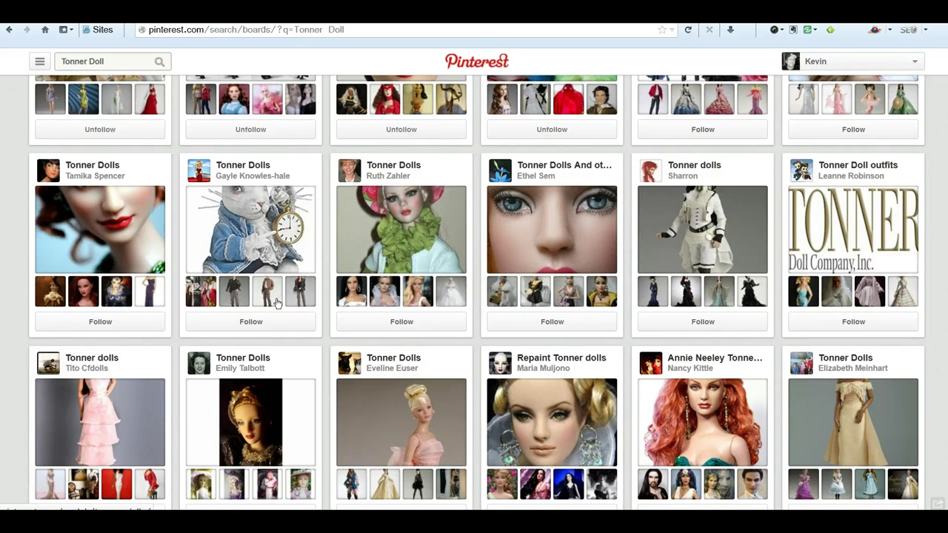
click(110, 325)
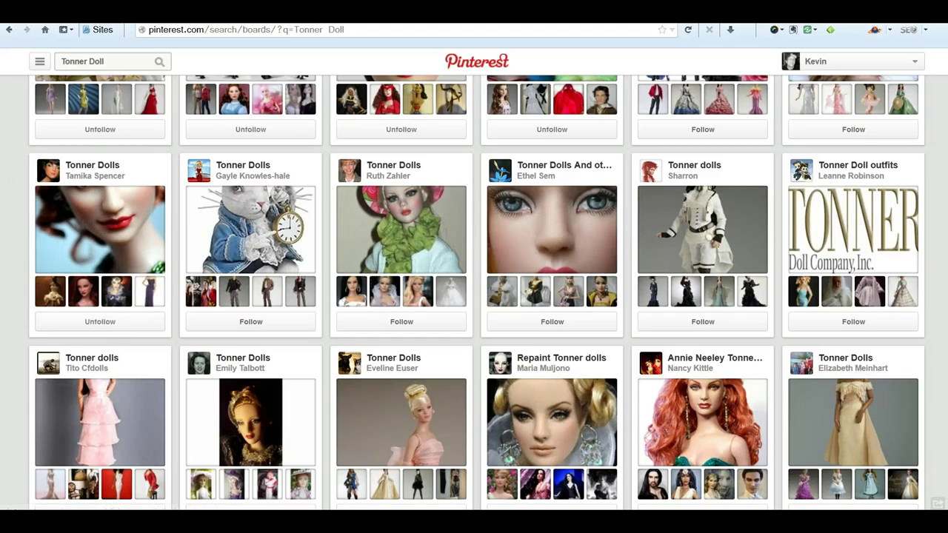
scroll(477, 293, down, 3)
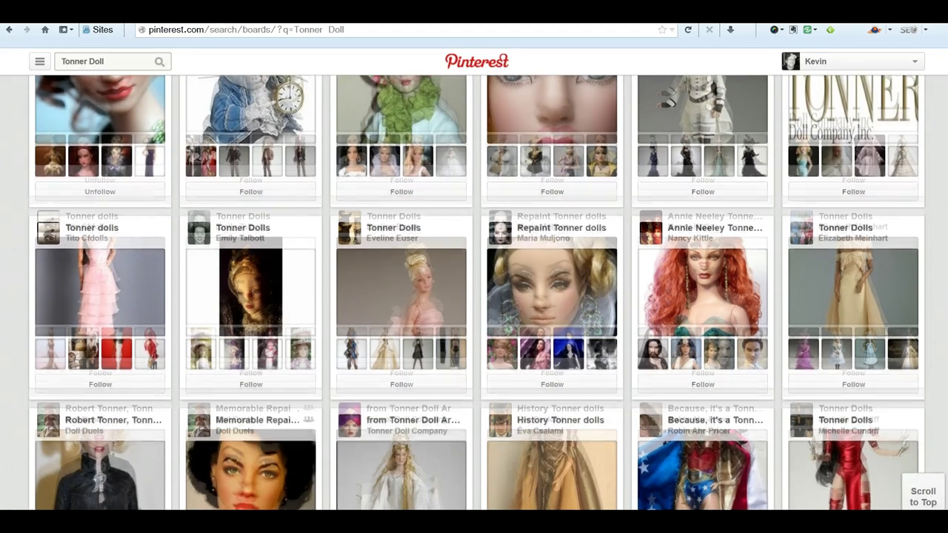
scroll(519, 276, down, 3)
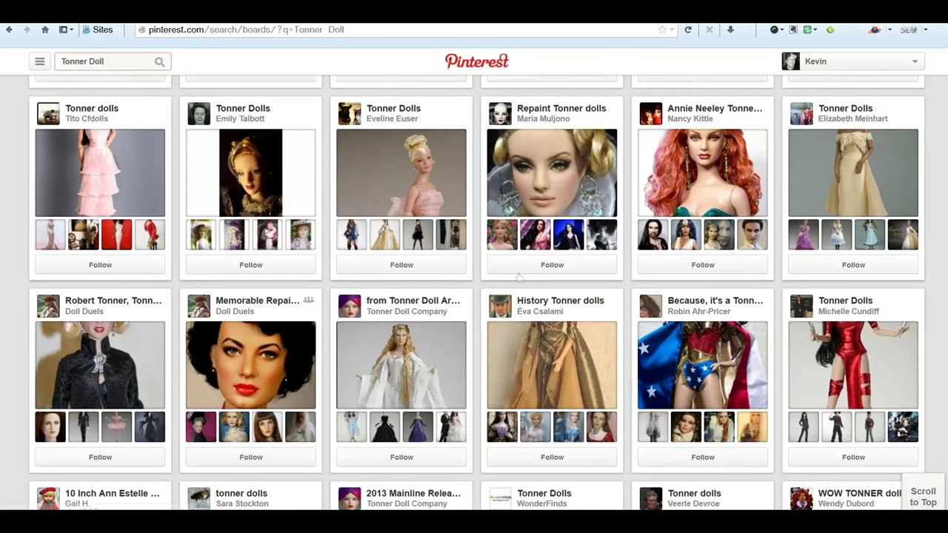
click(99, 457)
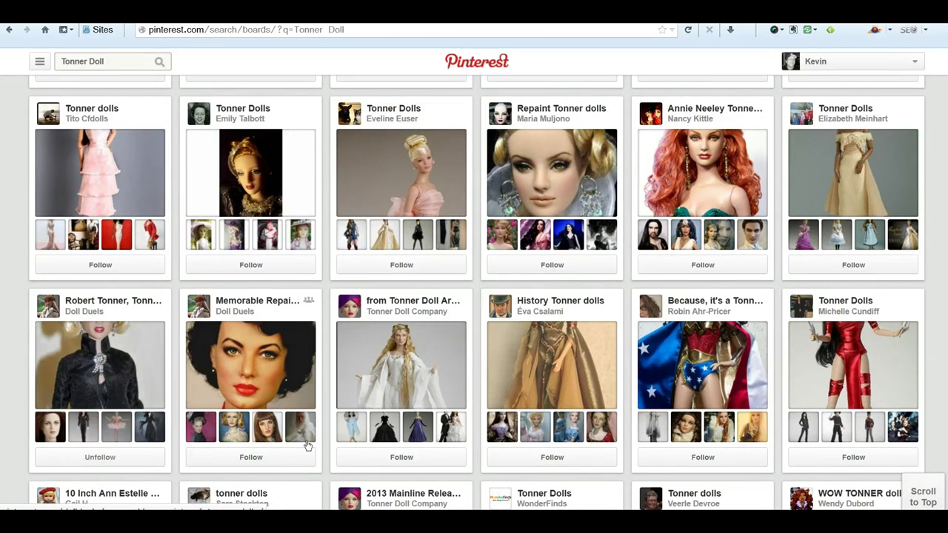
click(393, 458)
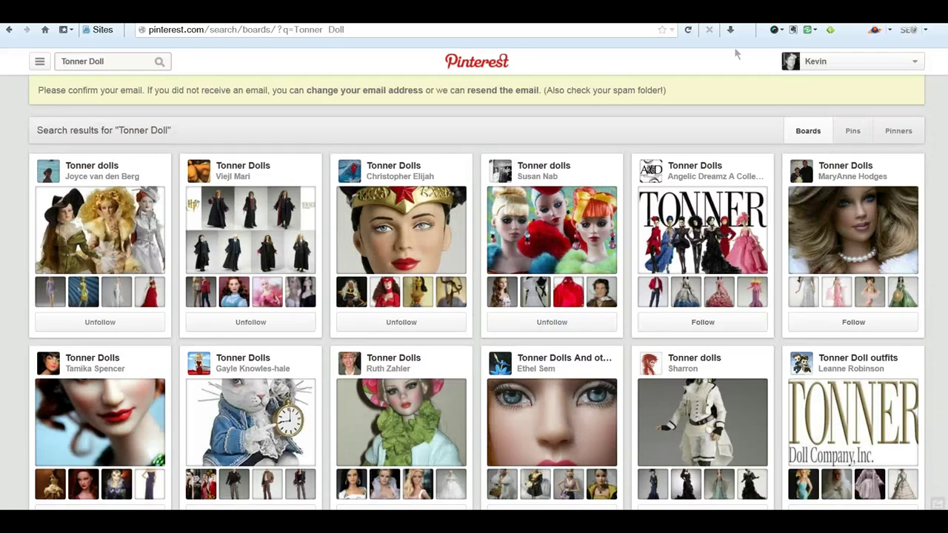
click(116, 61)
- Search 'Tonner Doll Company' under Pinners, follow that account and view its profile
text(Company)
click(159, 62)
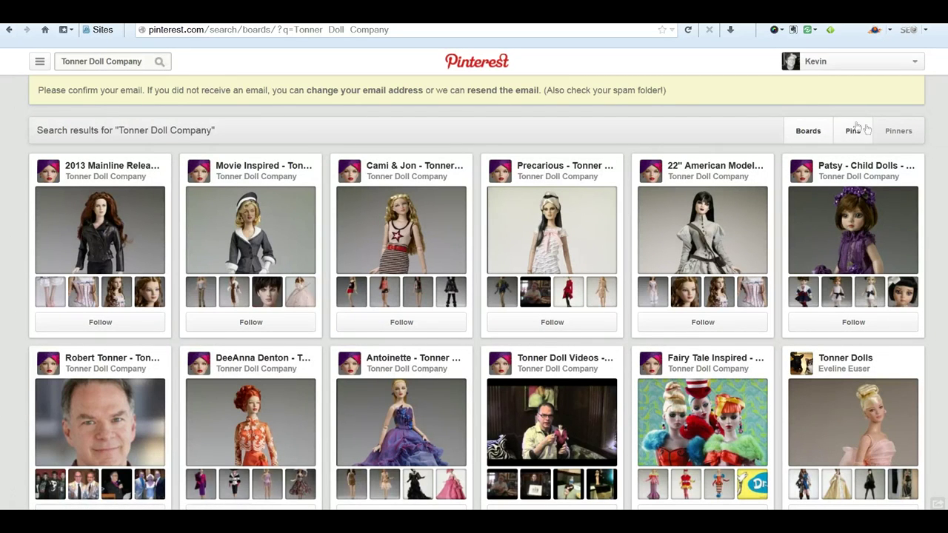
click(898, 133)
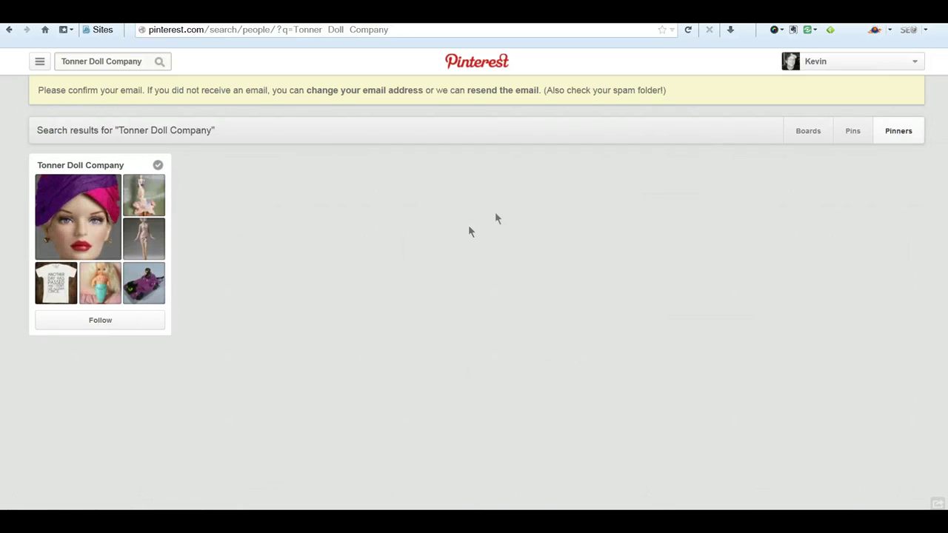
click(119, 322)
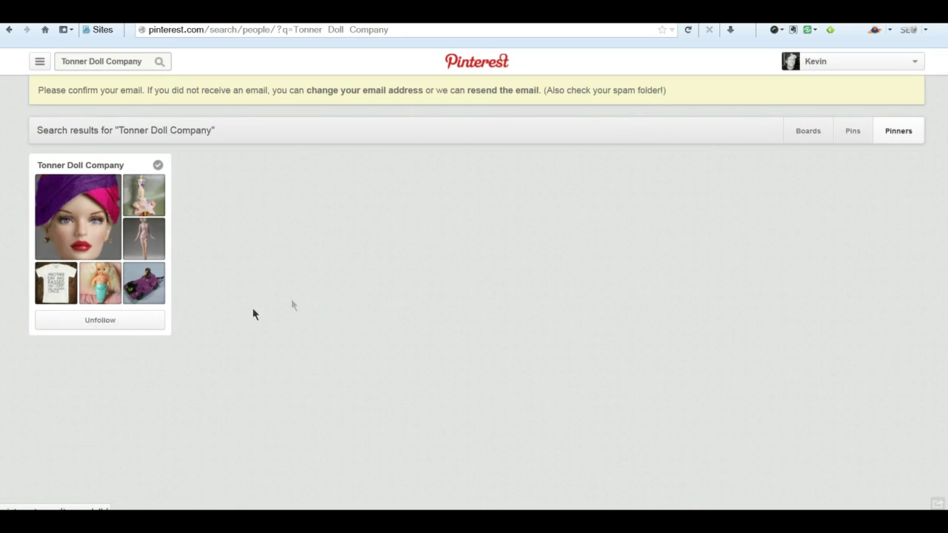
click(102, 169)
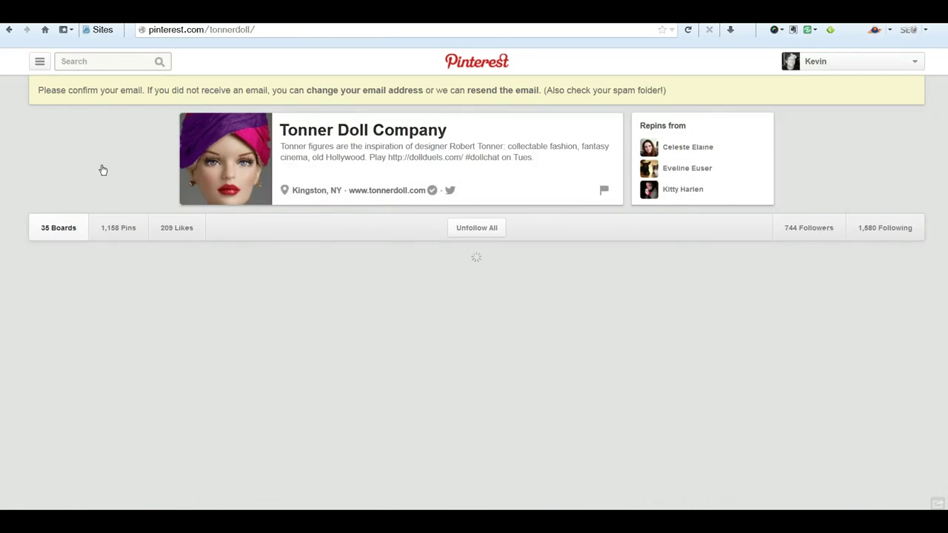
scroll(102, 170, down, 5)
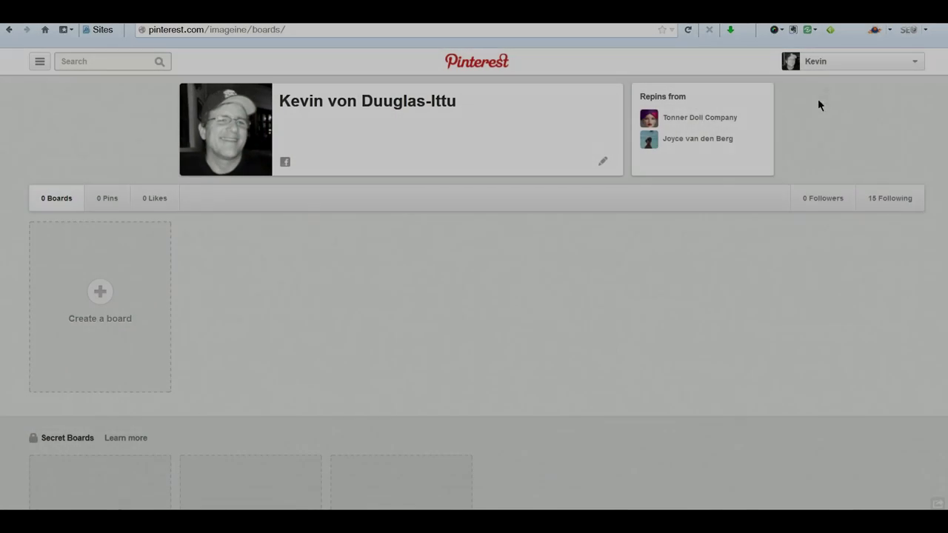
- Open Find Friends and follow a Facebook friend's Pinterest account
mouse_move(829, 65)
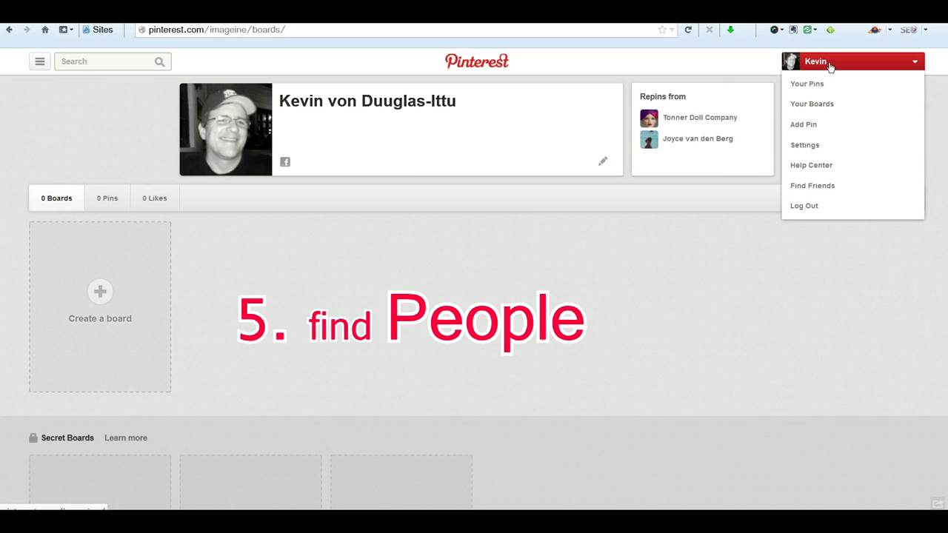
click(811, 187)
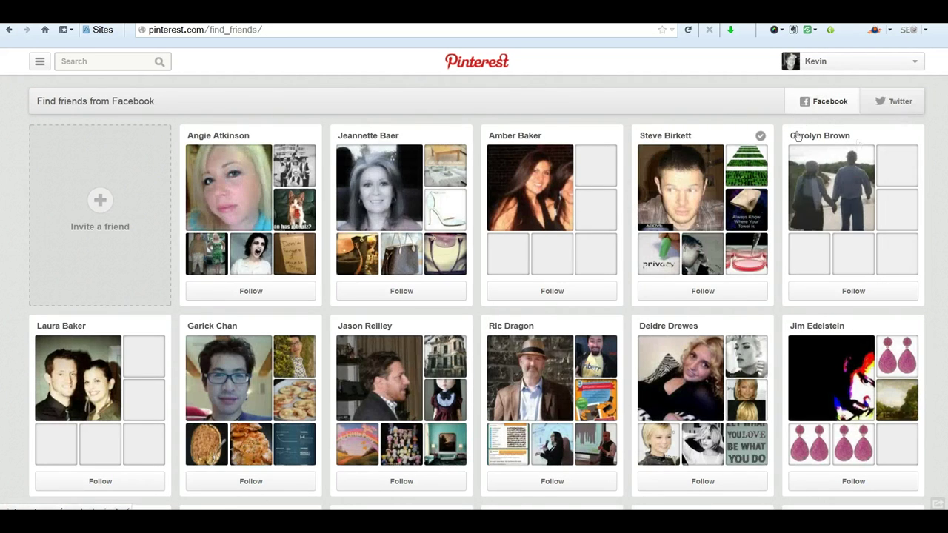
scroll(477, 293, down, 3)
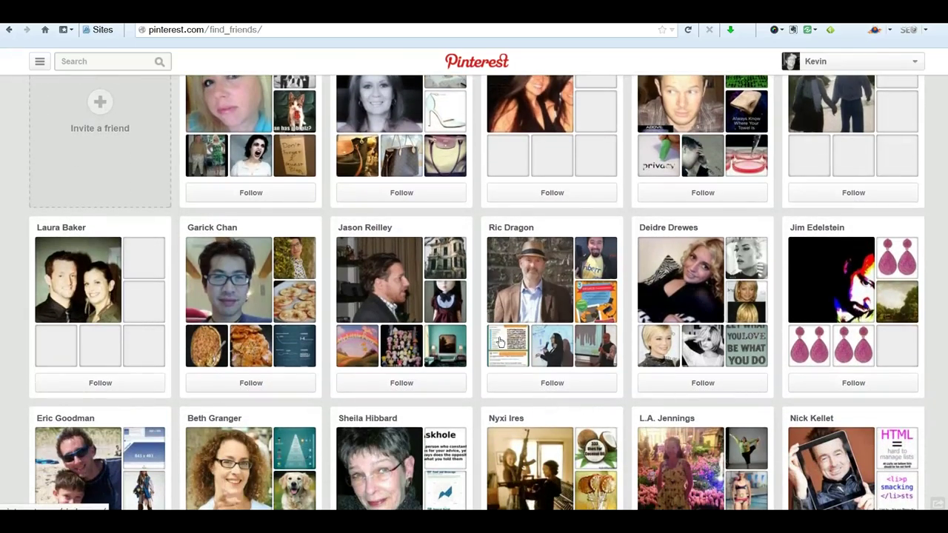
click(407, 384)
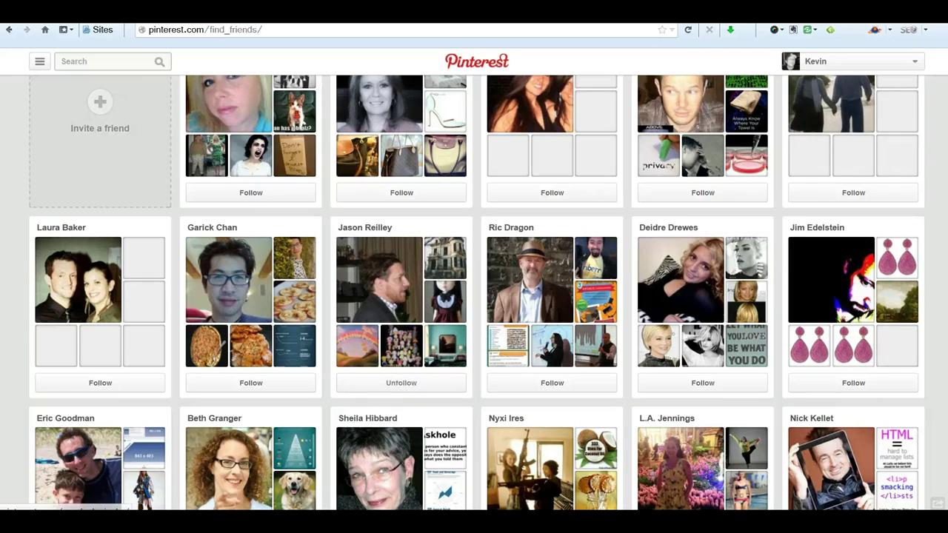
- Follow the chef illustration account further down, then open the doll-themed friend's profile
scroll(866, 193, down, 2)
scroll(476, 293, down, 1)
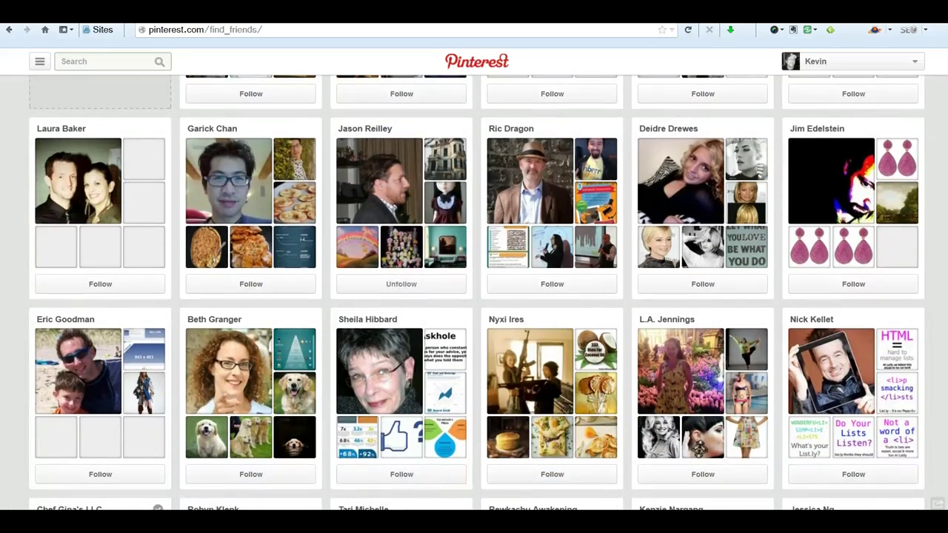
scroll(476, 292, down, 2)
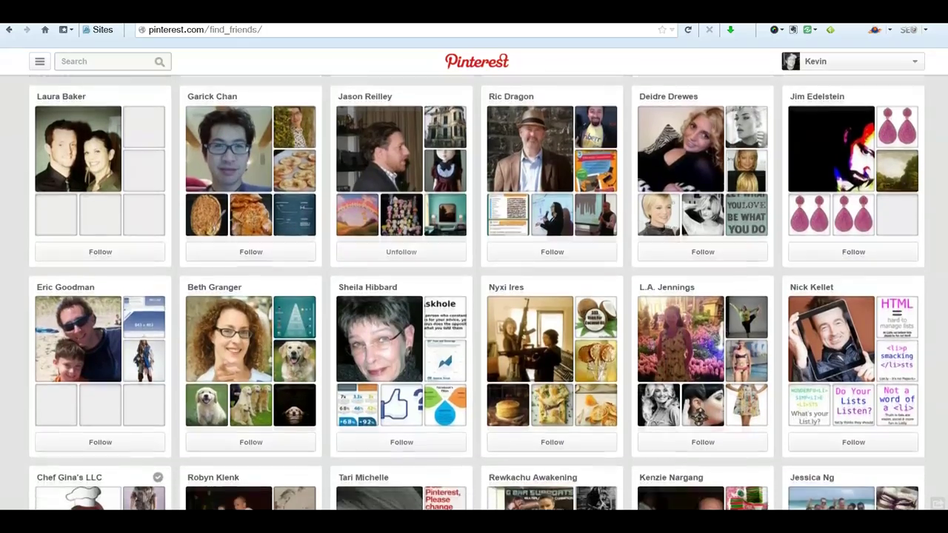
scroll(476, 292, down, 3)
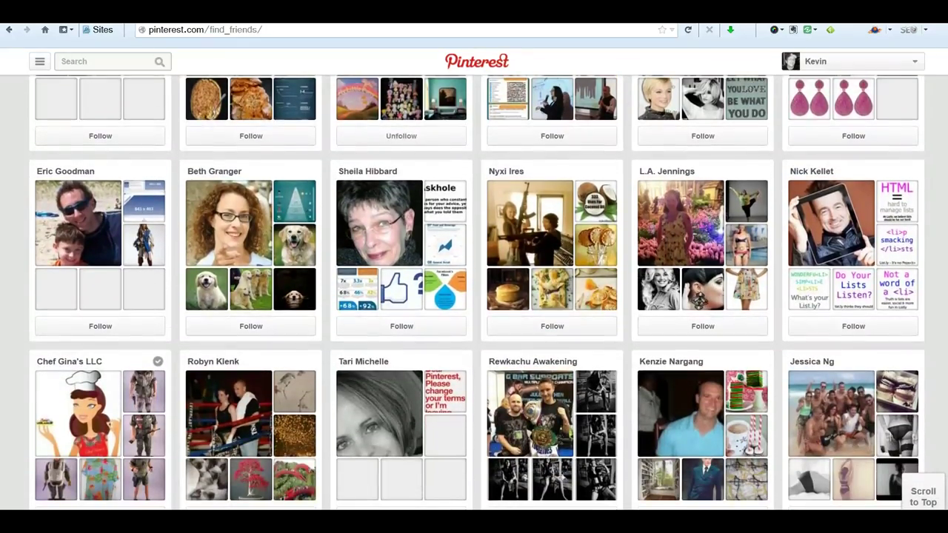
scroll(476, 292, down, 5)
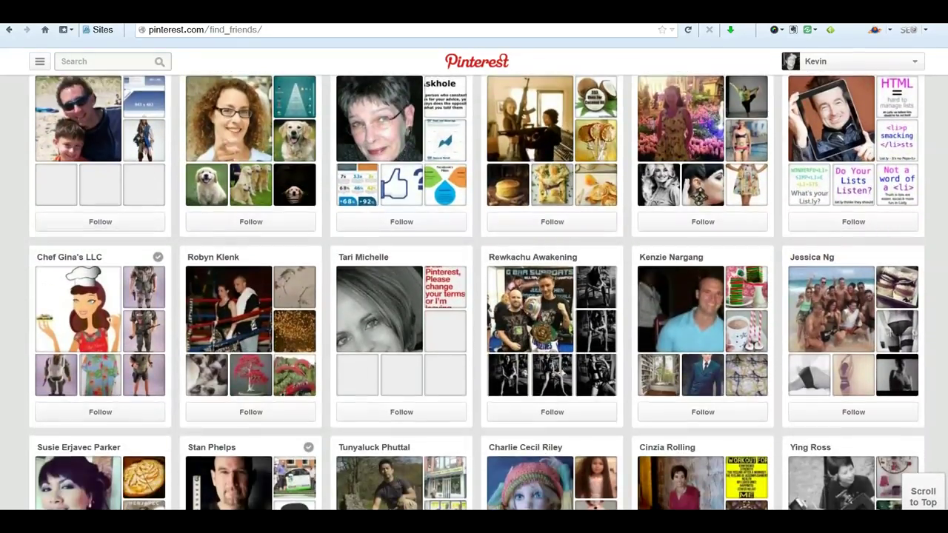
scroll(476, 292, down, 1)
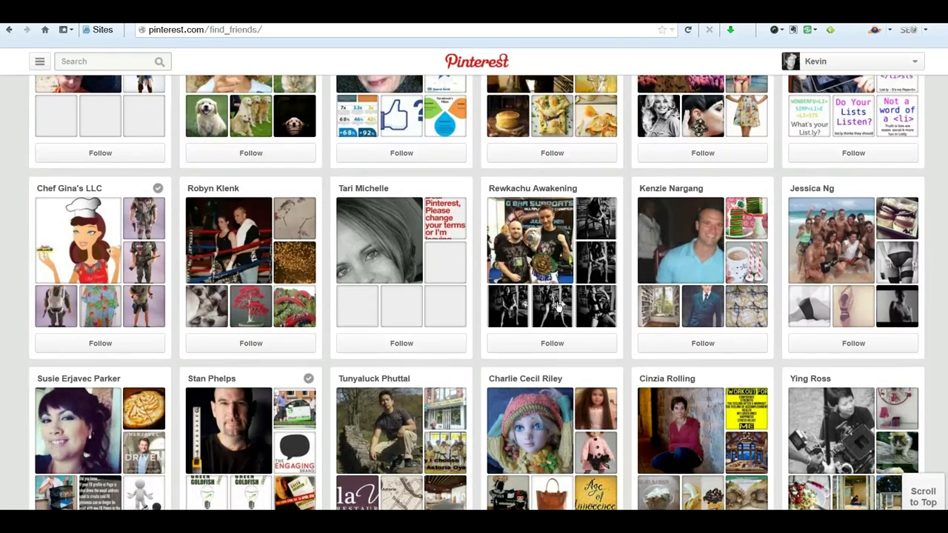
click(84, 344)
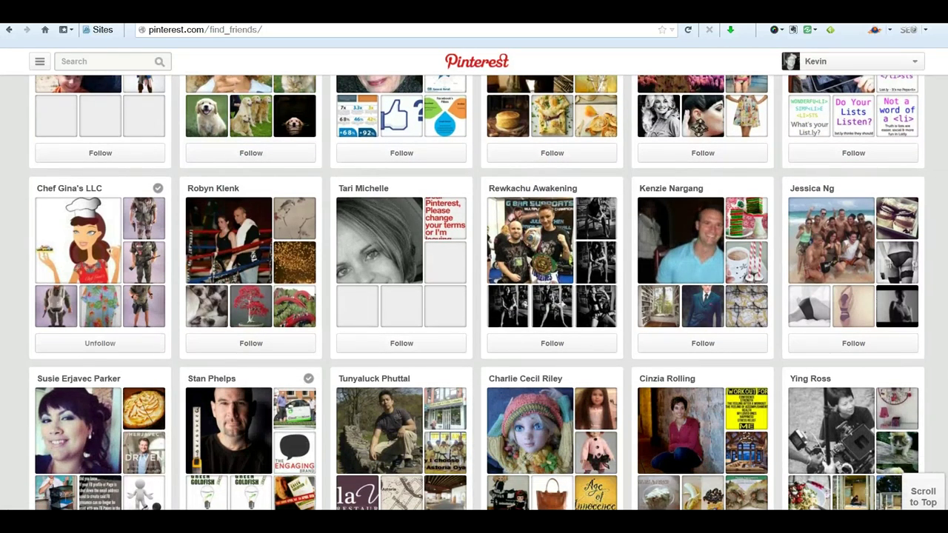
scroll(575, 266, down, 3)
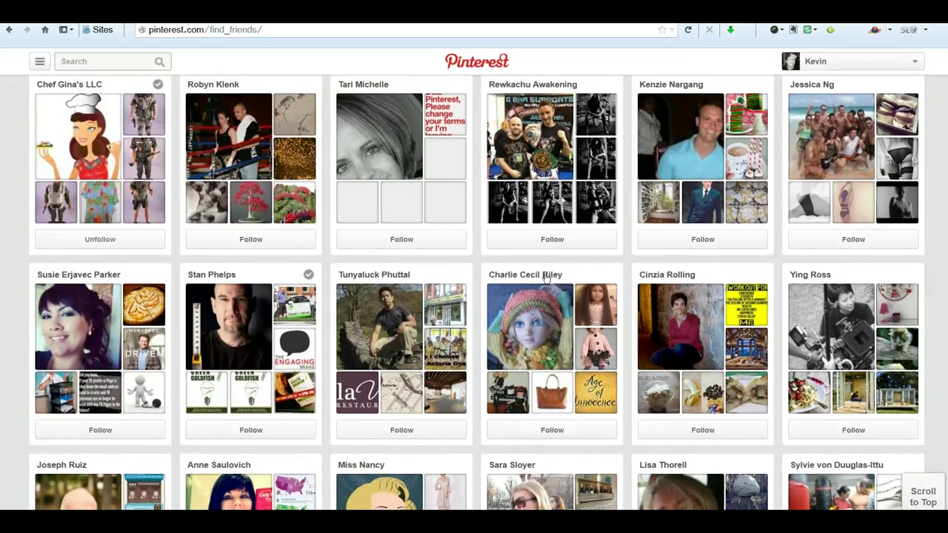
click(545, 278)
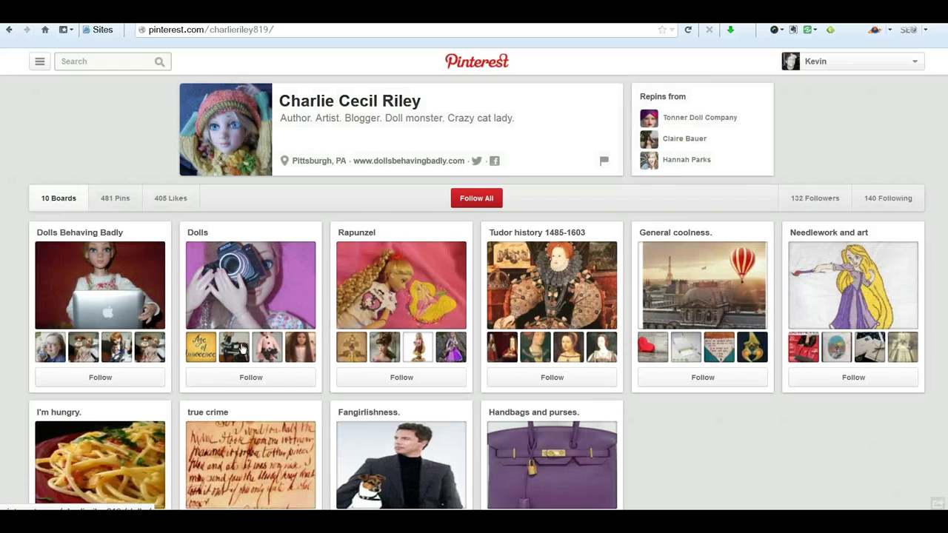
- Follow the Dolls Behaving Badly, Dolls, Rapunzel, Tudor history 1485-1603 and General coolness boards
click(100, 378)
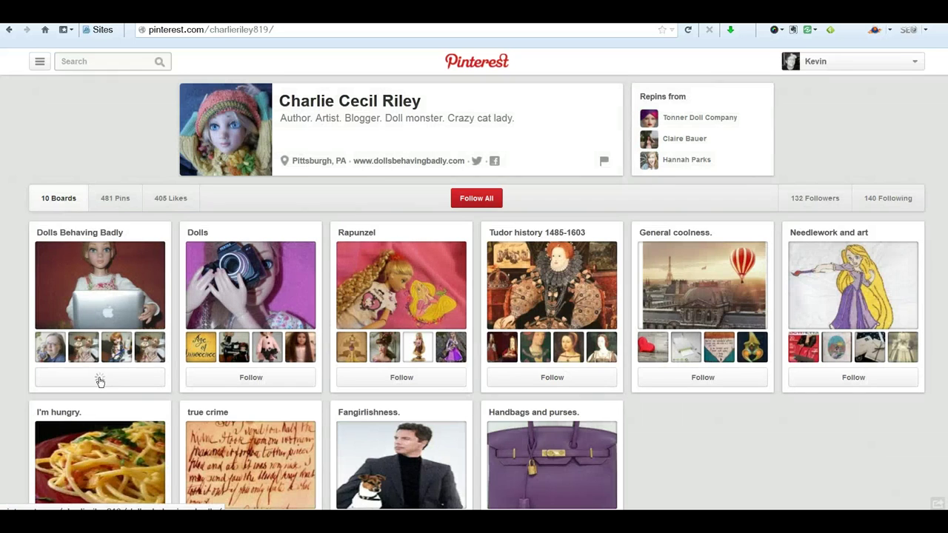
click(244, 379)
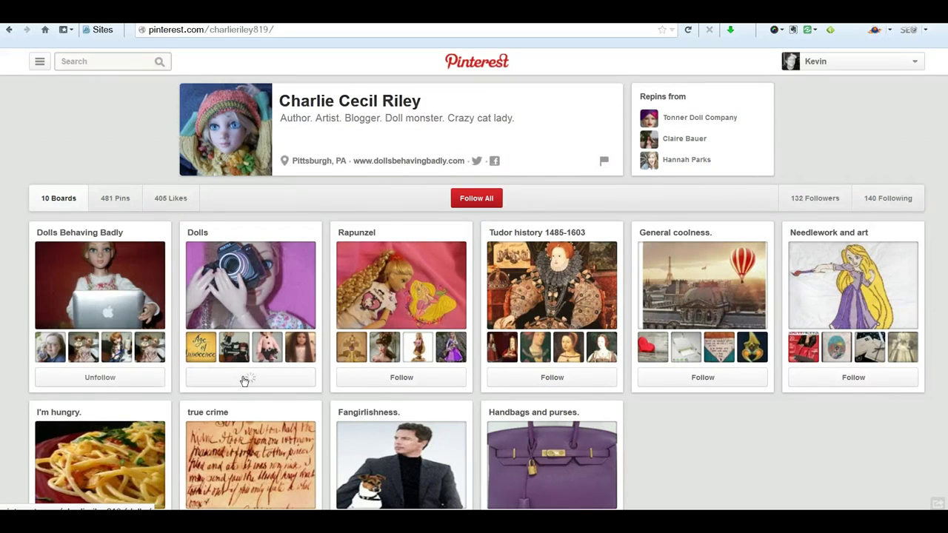
click(394, 379)
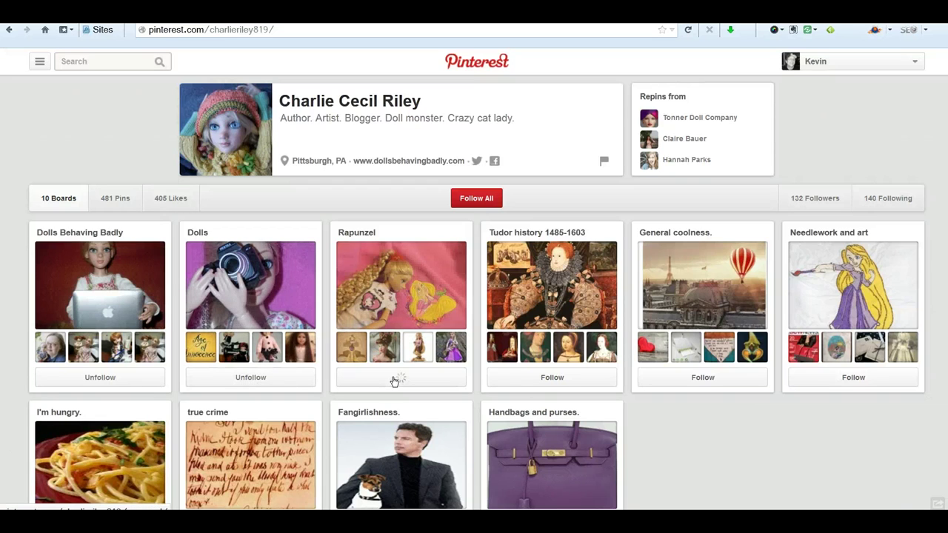
click(553, 380)
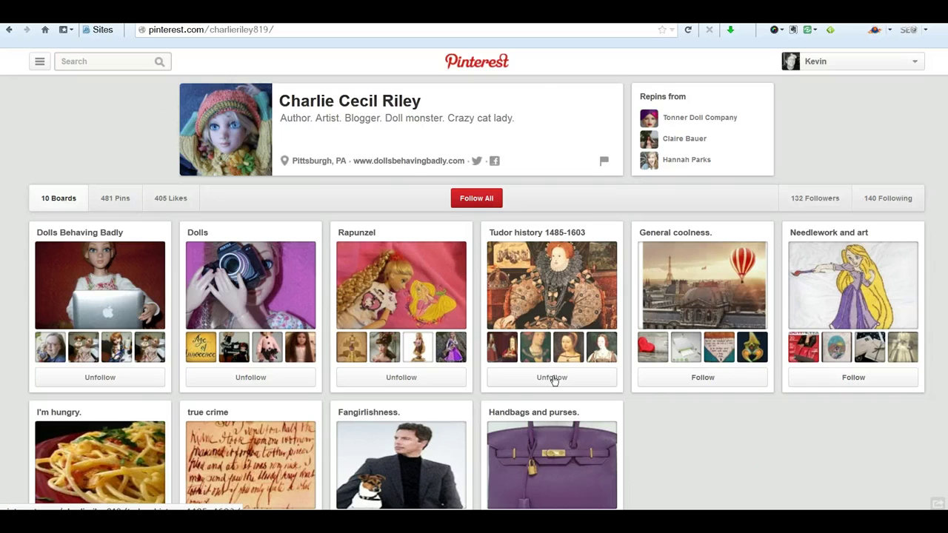
click(684, 382)
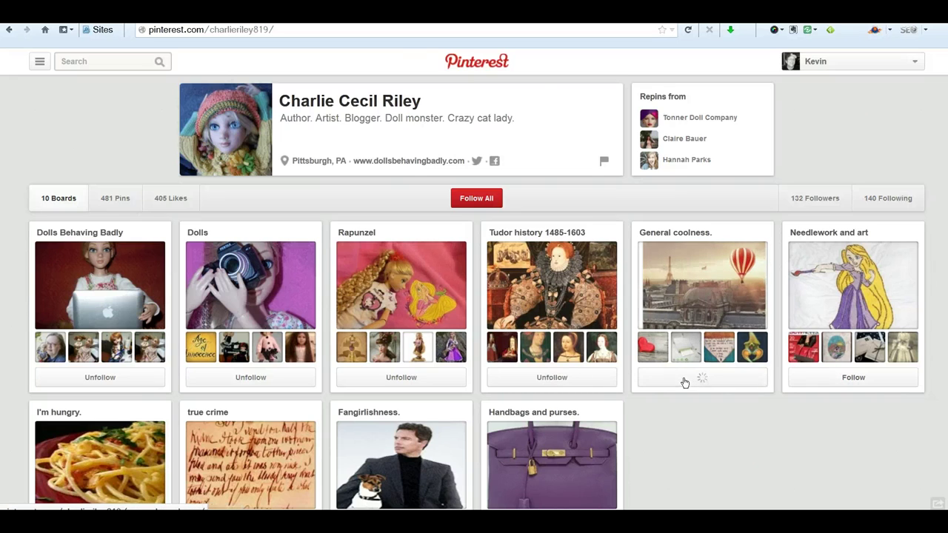
click(885, 68)
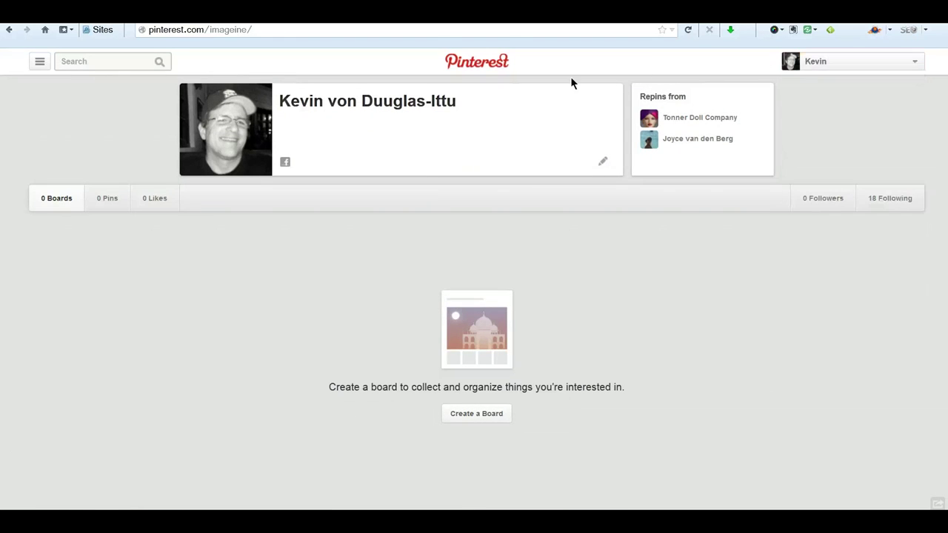
- Return to the home feed, scroll to the Tonner doll pins, and start repinning Whiter Shade of Pale
click(479, 67)
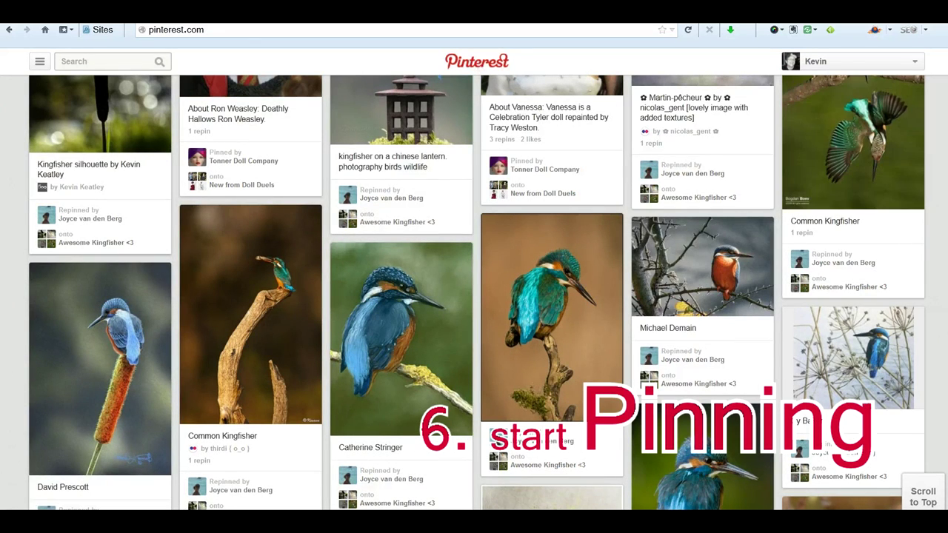
scroll(661, 134, up, 2)
scroll(477, 293, up, 4)
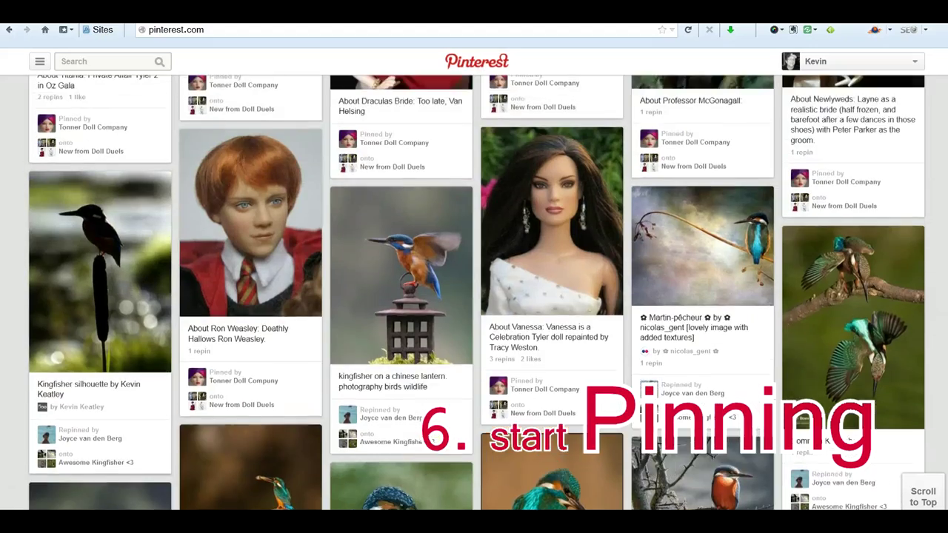
scroll(477, 293, up, 2)
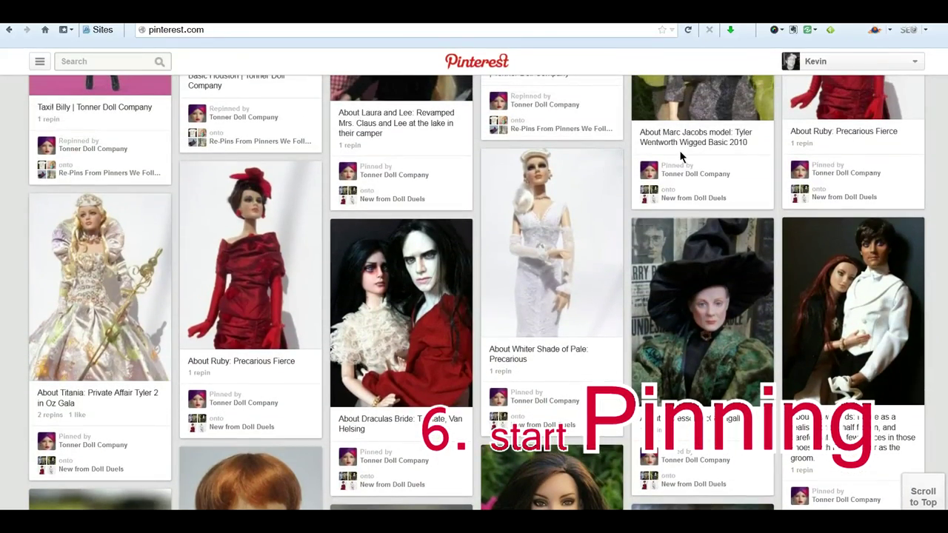
click(503, 165)
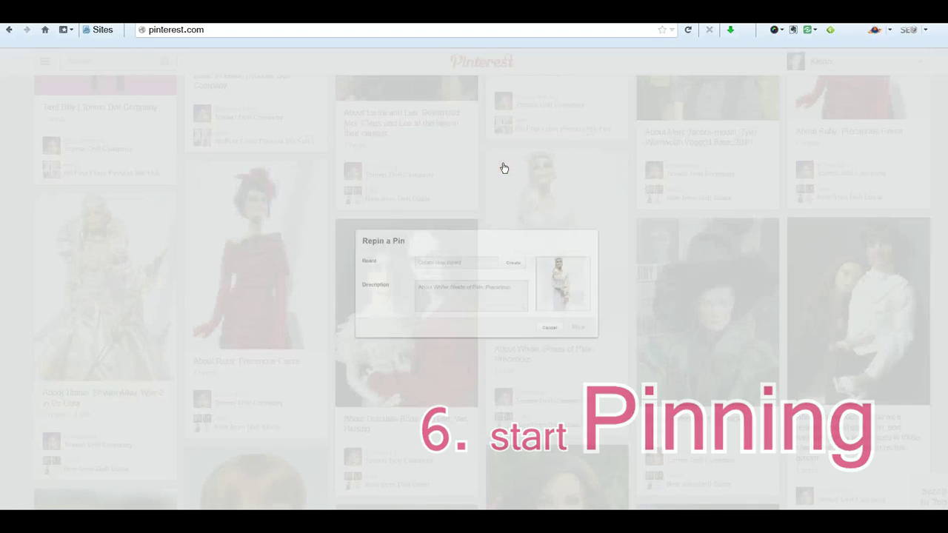
- Pin Whiter Shade of Pale to a new 'Fantastic Tonners' board, described 'Lovely Precarious. So aptly named.'
click(420, 252)
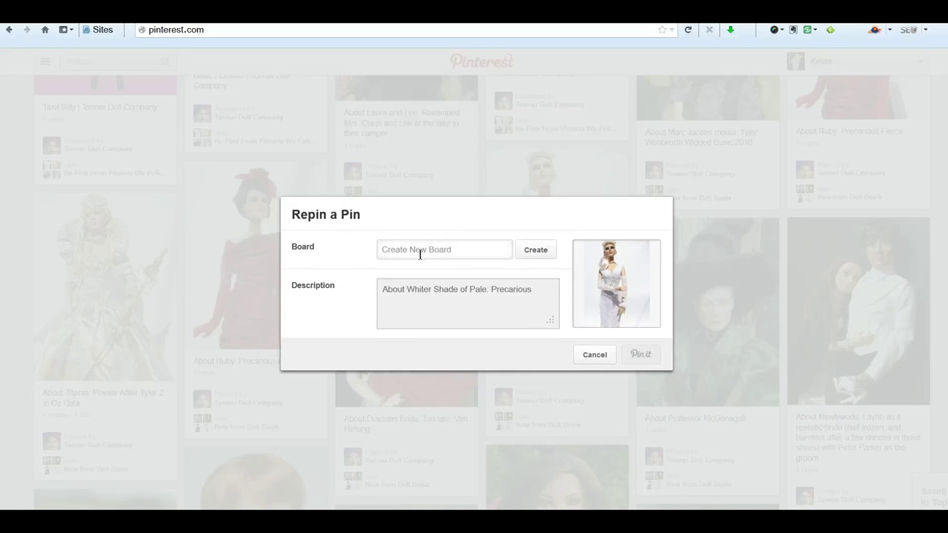
text(Fantastic T)
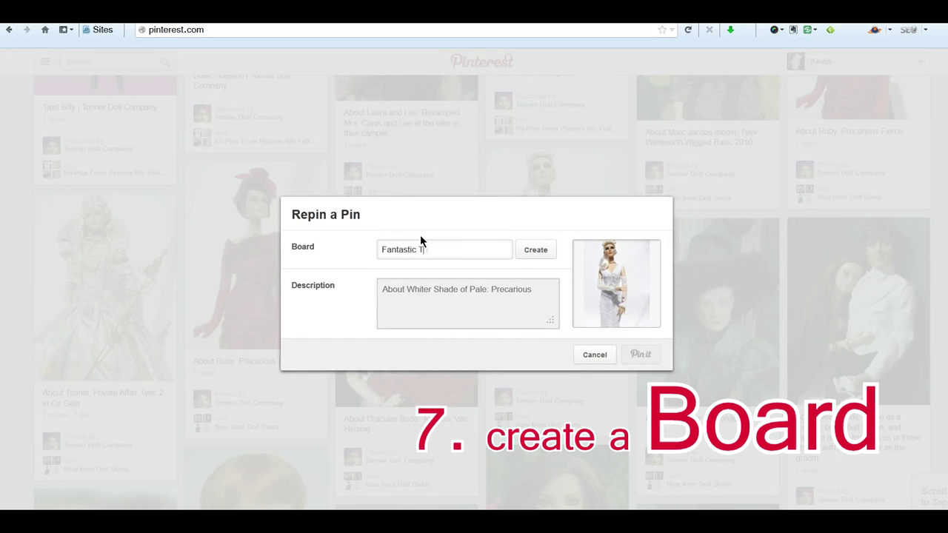
text(onners)
click(538, 251)
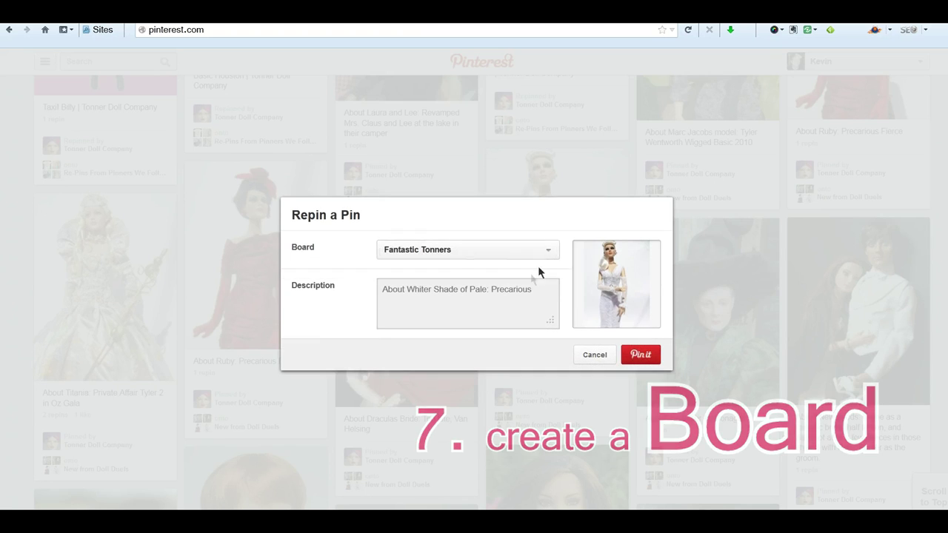
drag(537, 291, 352, 292)
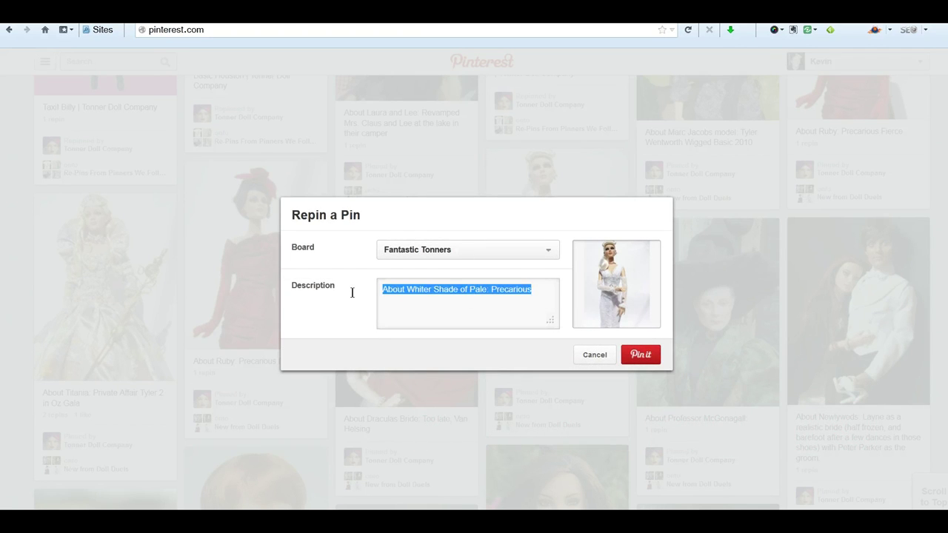
text(Lov)
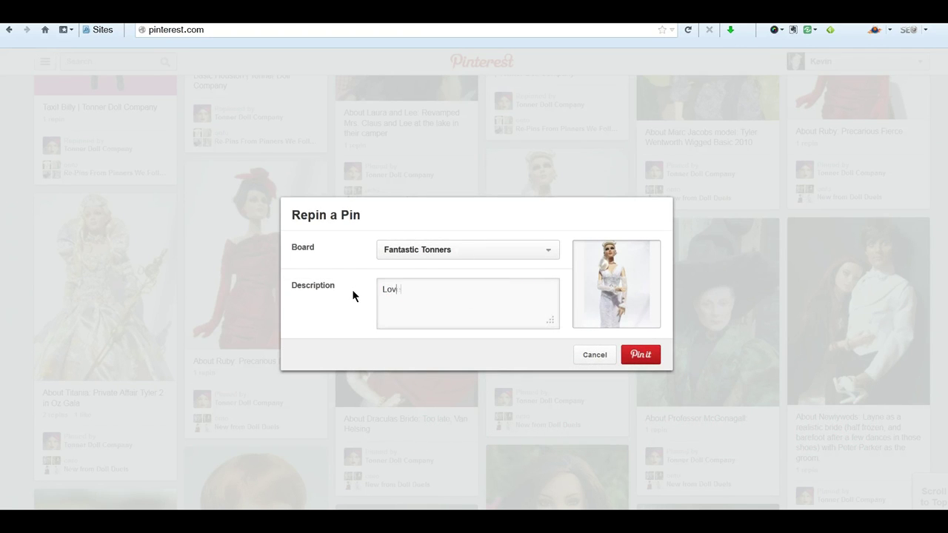
text(ely Precarious. So aptly named.)
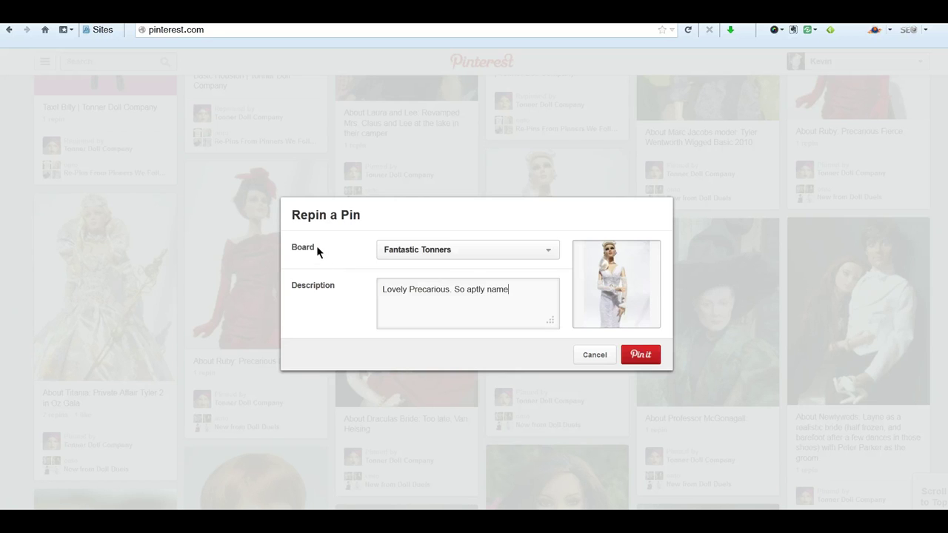
click(631, 355)
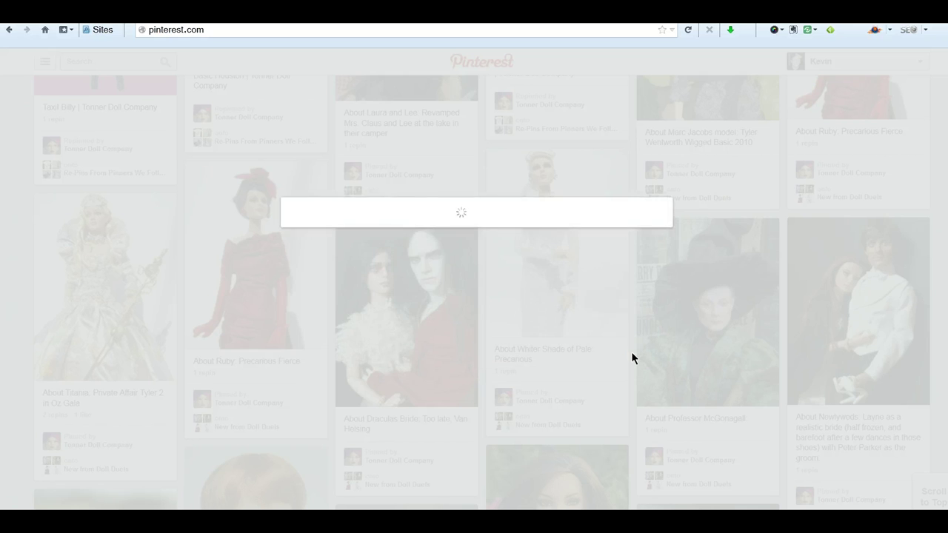
- Repin the Ruby doll to Fantastic Tonners, replacing 'About Ruby' with 'The red is perfect!'
click(555, 302)
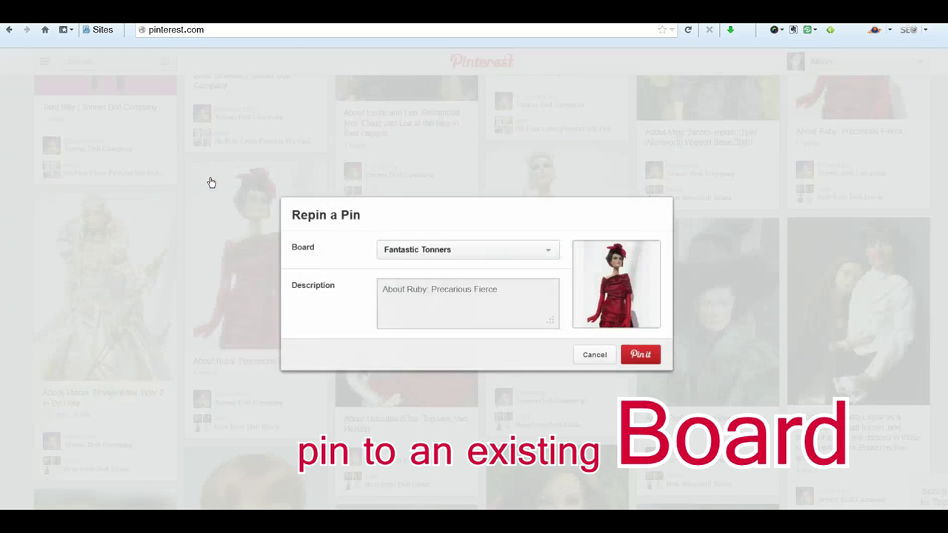
drag(427, 289, 305, 300)
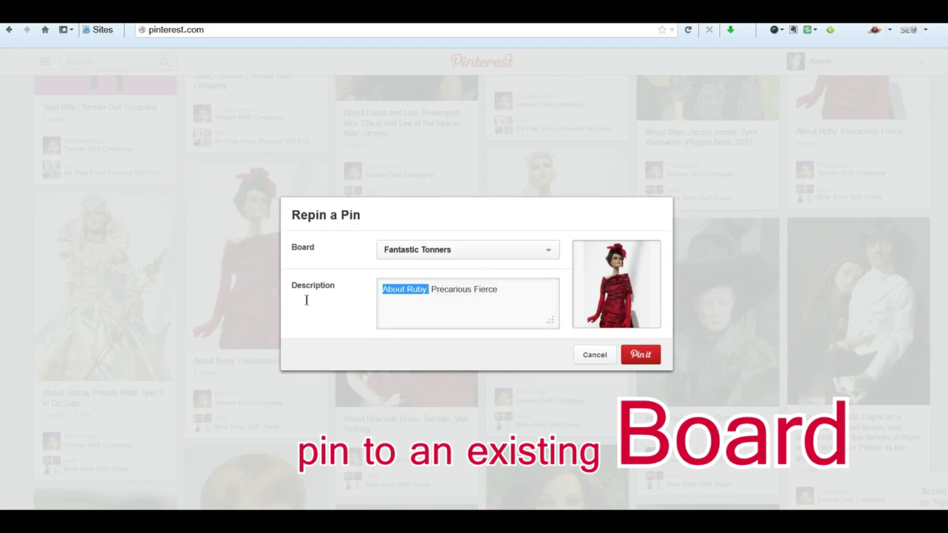
key(BackSpace)
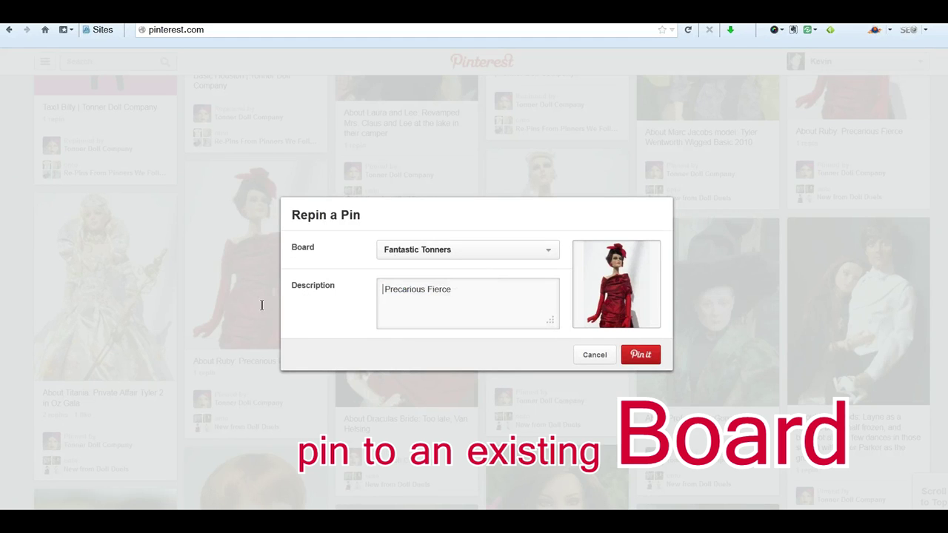
text(The red )
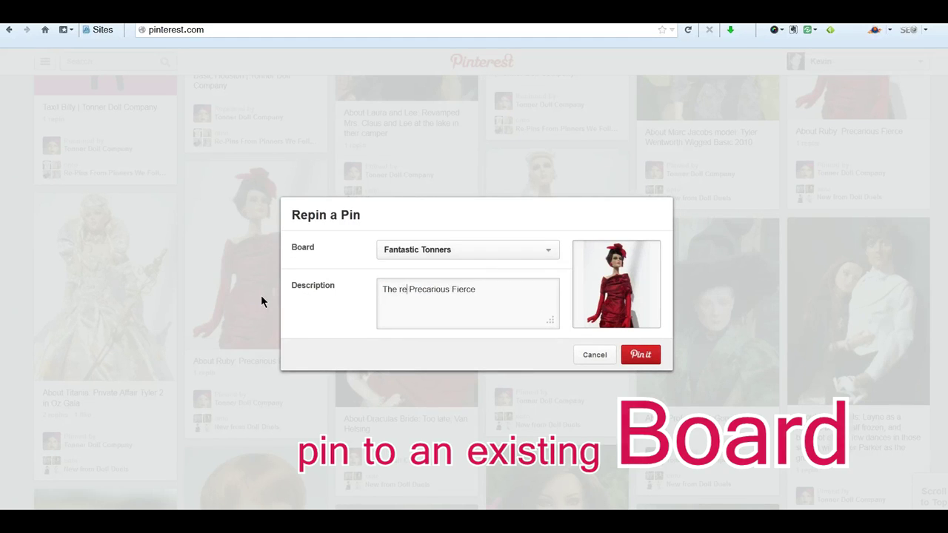
text(is perfect)
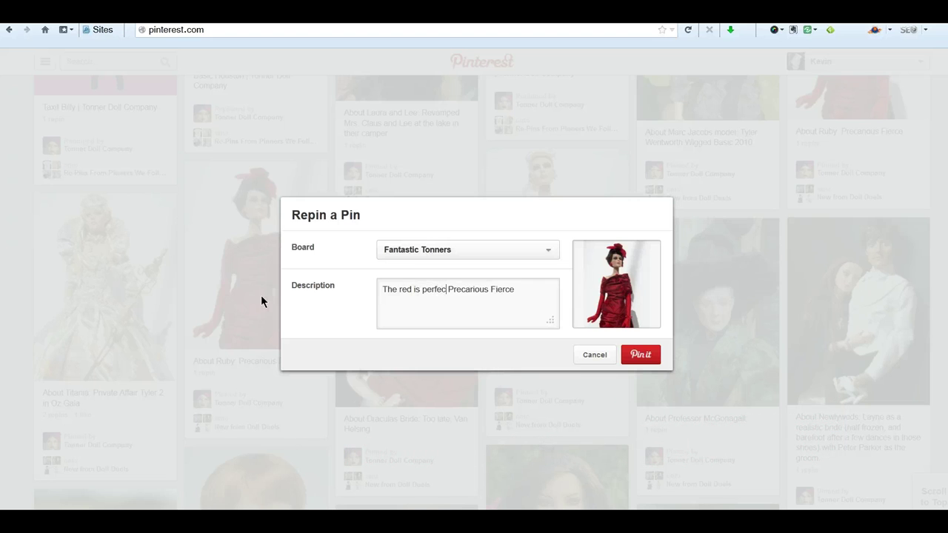
text(!)
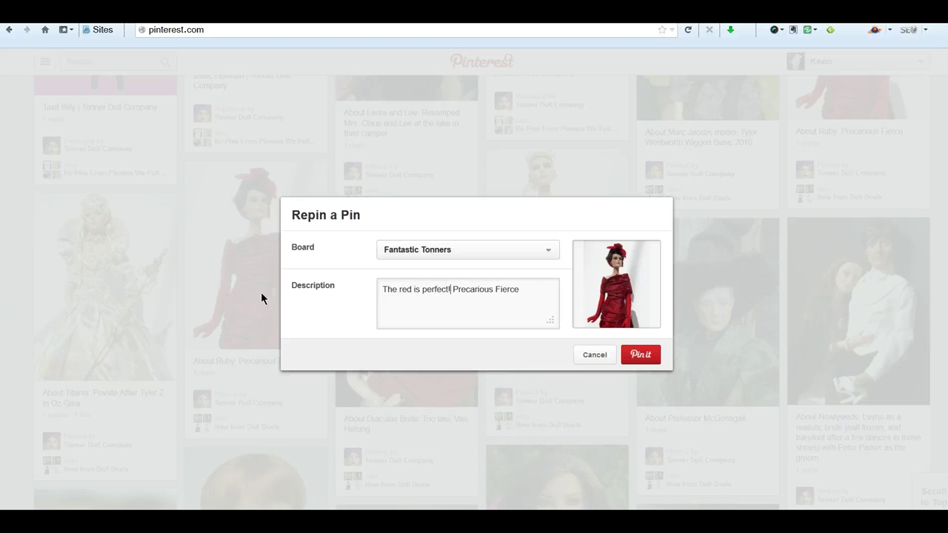
click(647, 356)
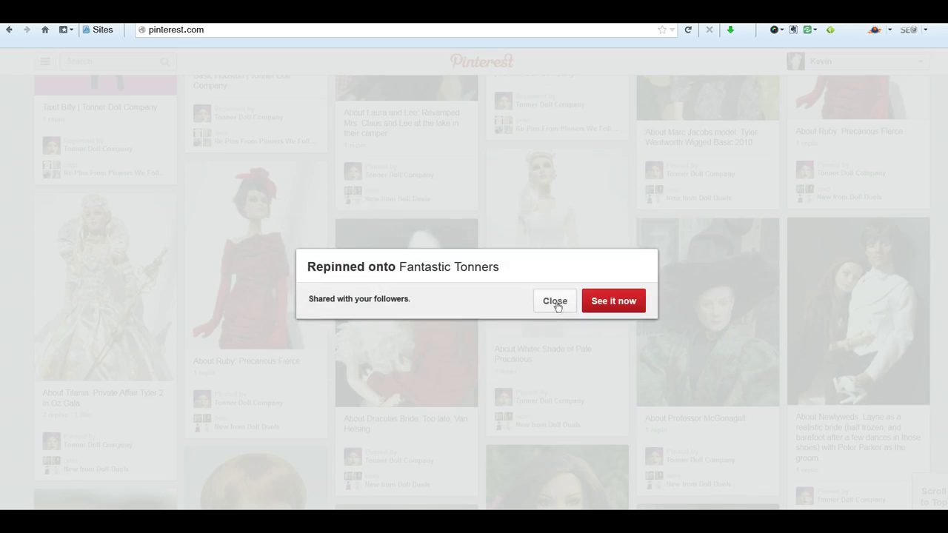
click(555, 301)
scroll(557, 306, down, 10)
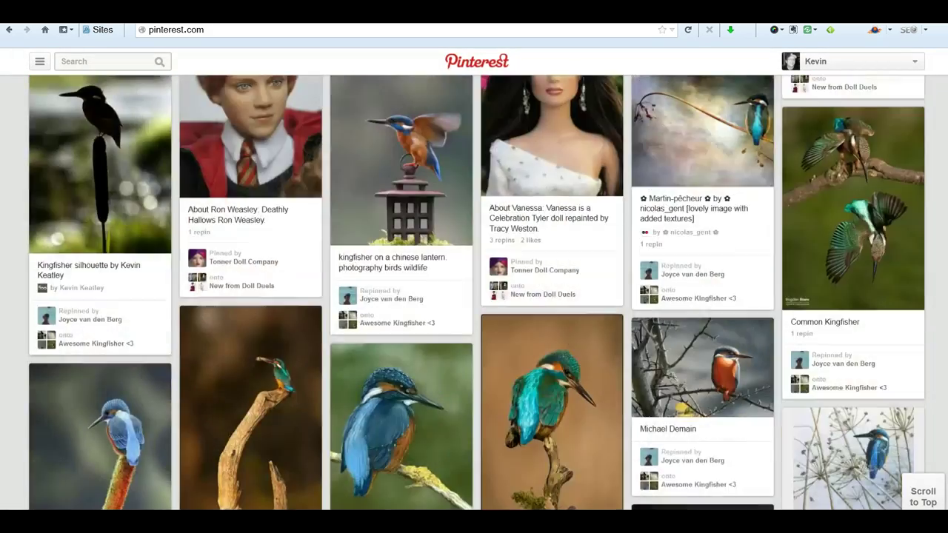
scroll(477, 292, down, 3)
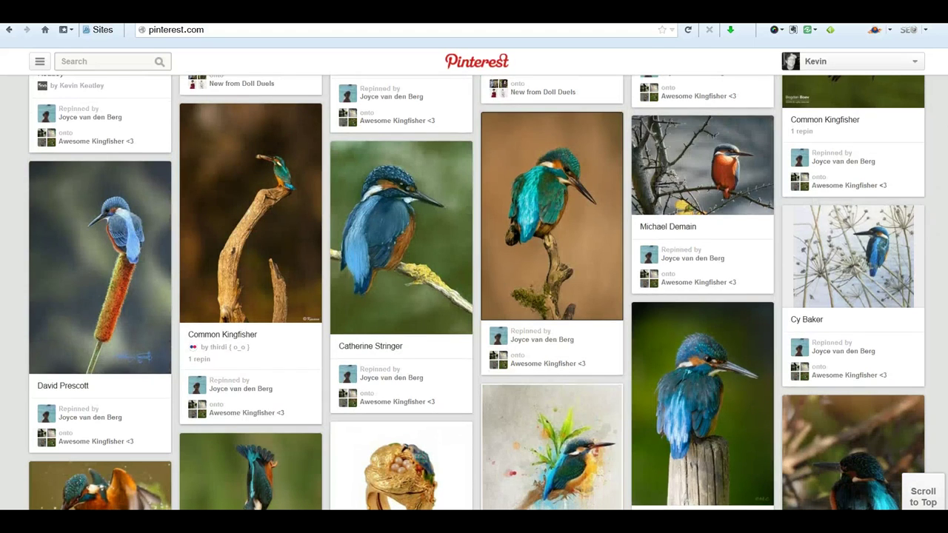
- Repin the branch kingfisher onto a newly created board named 'Animals - beauty'
click(497, 128)
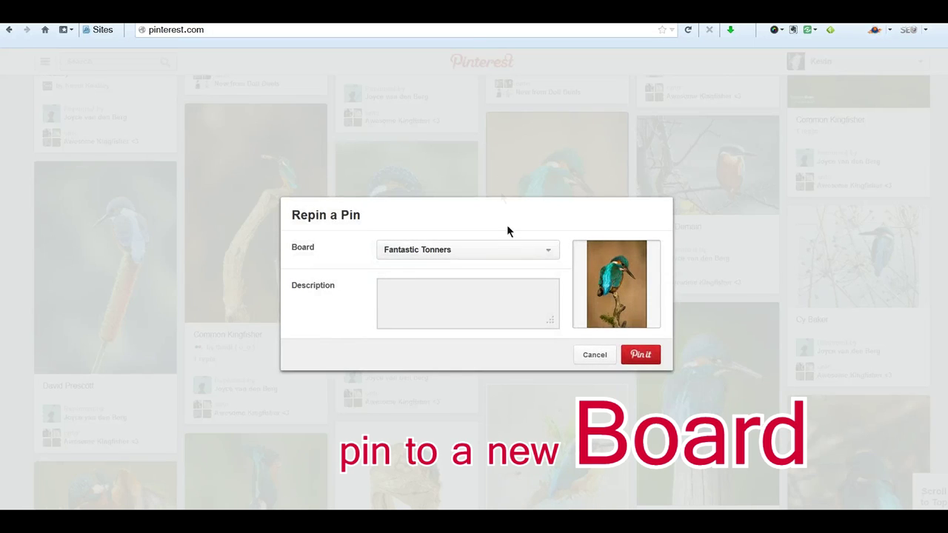
click(488, 251)
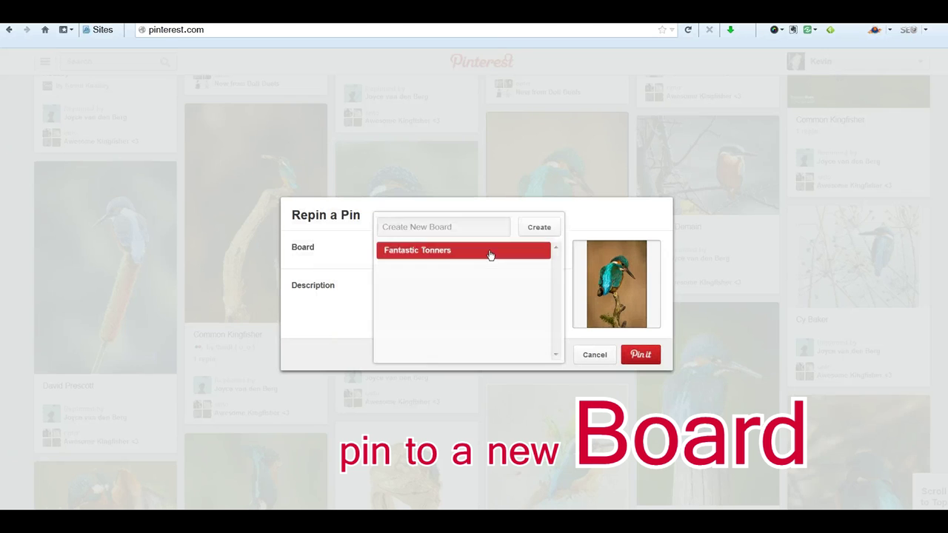
click(436, 228)
text(Anim)
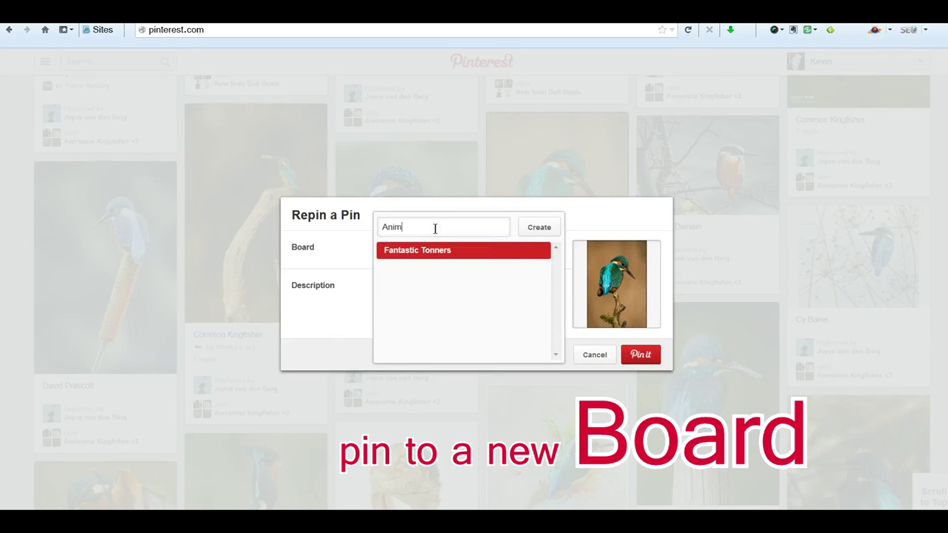
text(als)
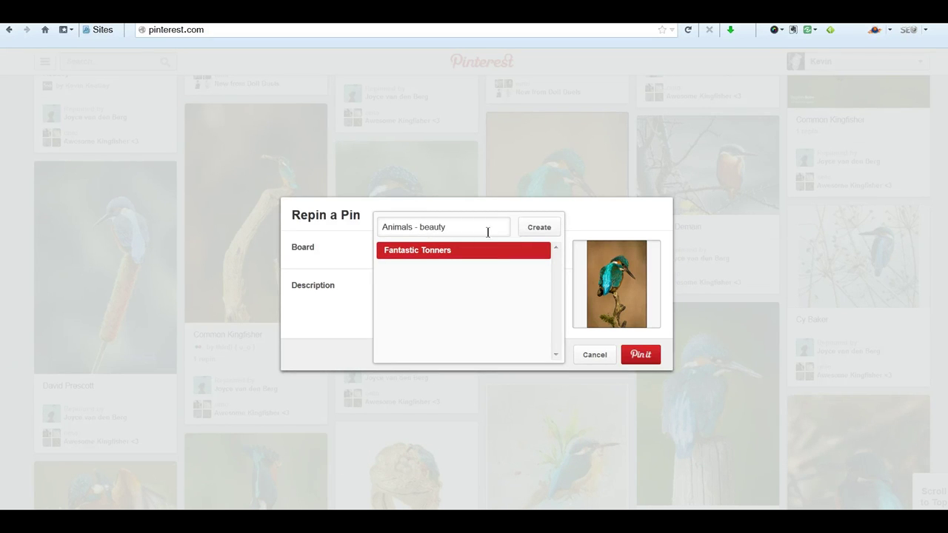
text(- beauty)
click(536, 229)
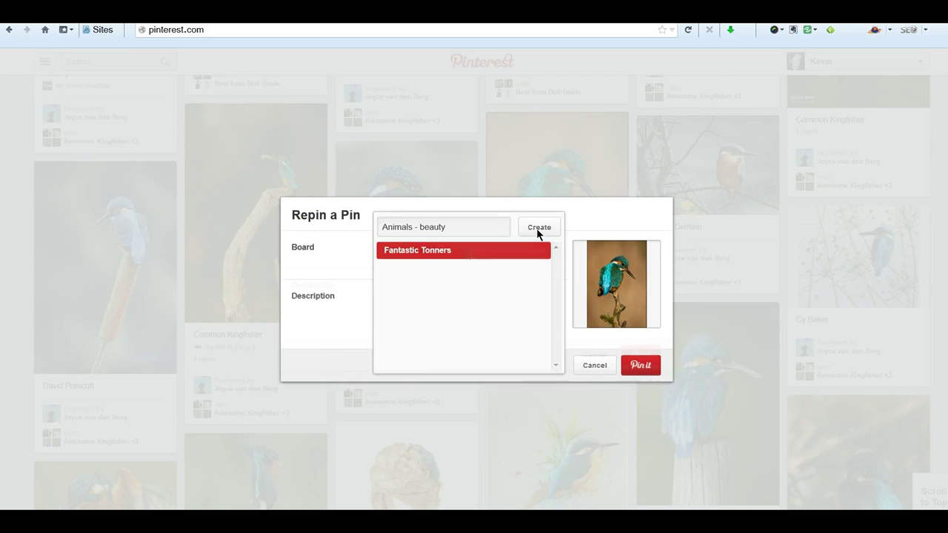
- Describe the kingfisher pin as 'he is gorgeous.' and save the repin
click(433, 311)
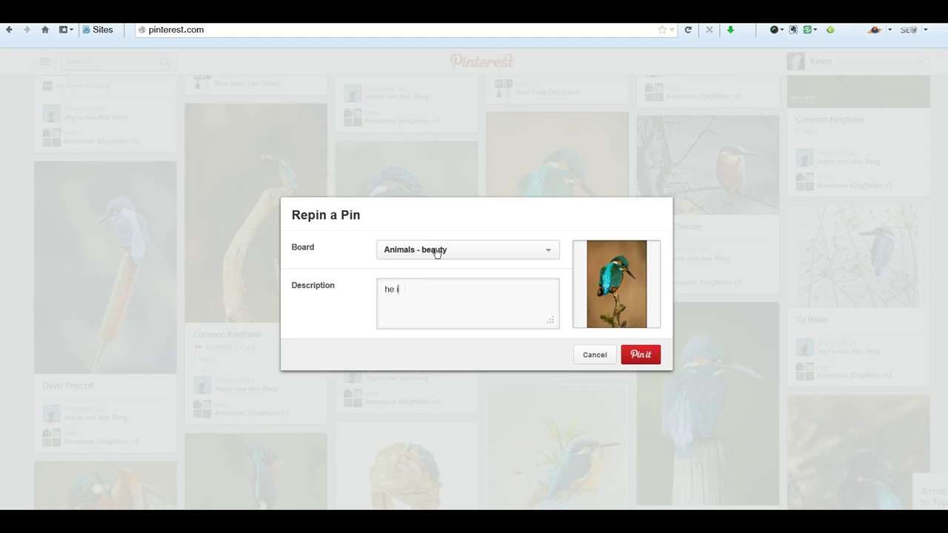
text(he is gorgeiou)
key(BackSpace)
key(BackSpace)
key(BackSpace)
text(ou)
click(639, 357)
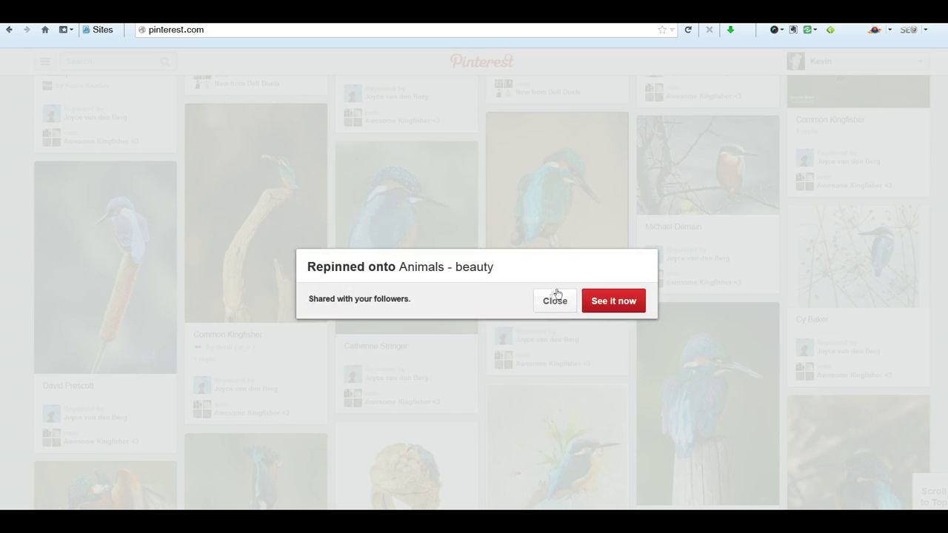
click(553, 301)
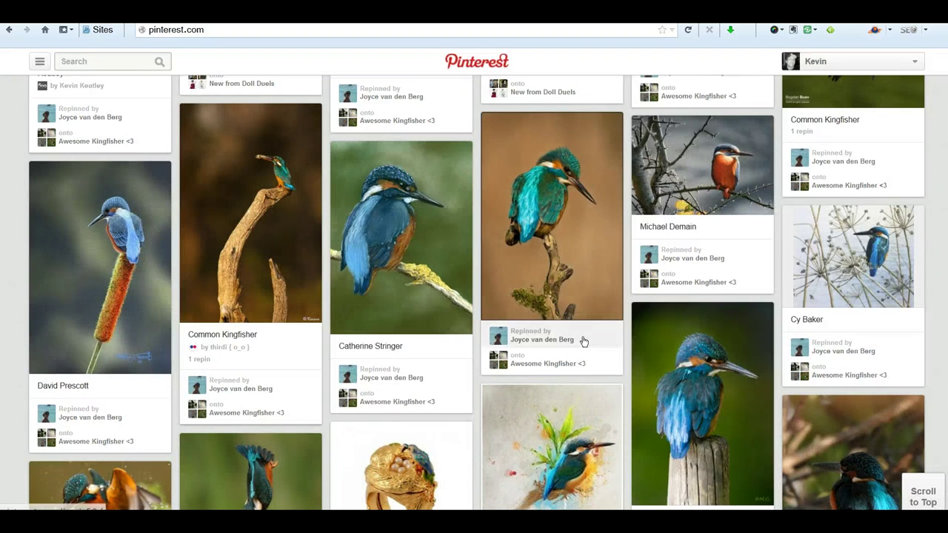
- Repin the post-perched kingfisher to Animals - beauty with the description 'sitting pretty.'
click(649, 318)
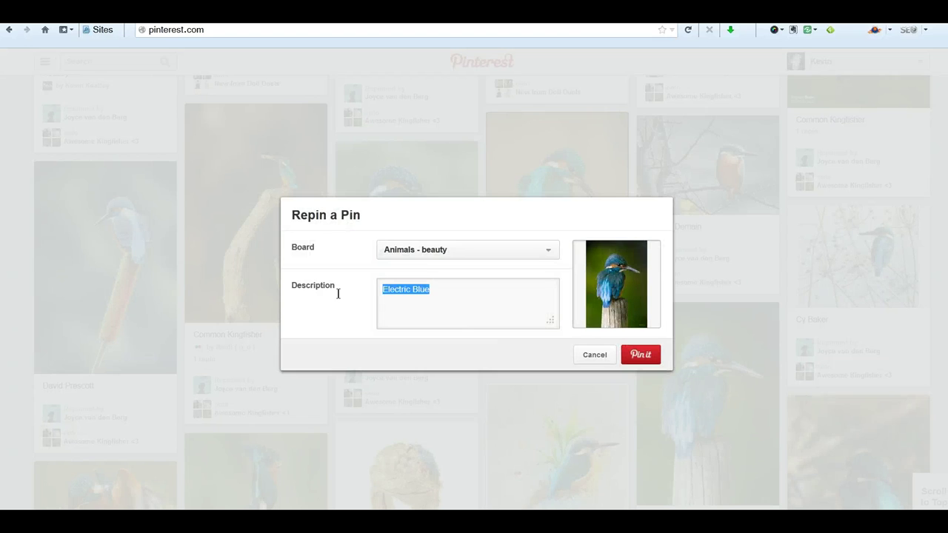
text(sitting pre)
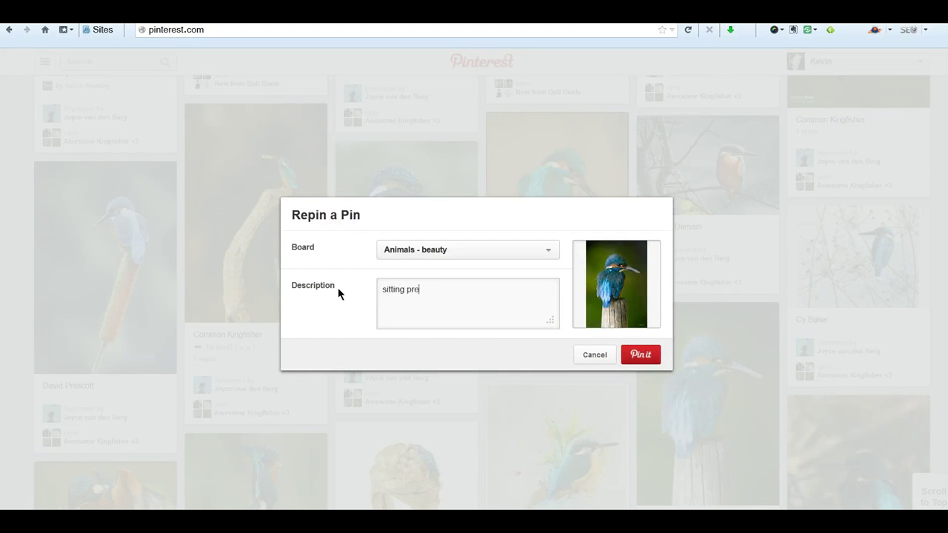
text(tty.)
click(628, 353)
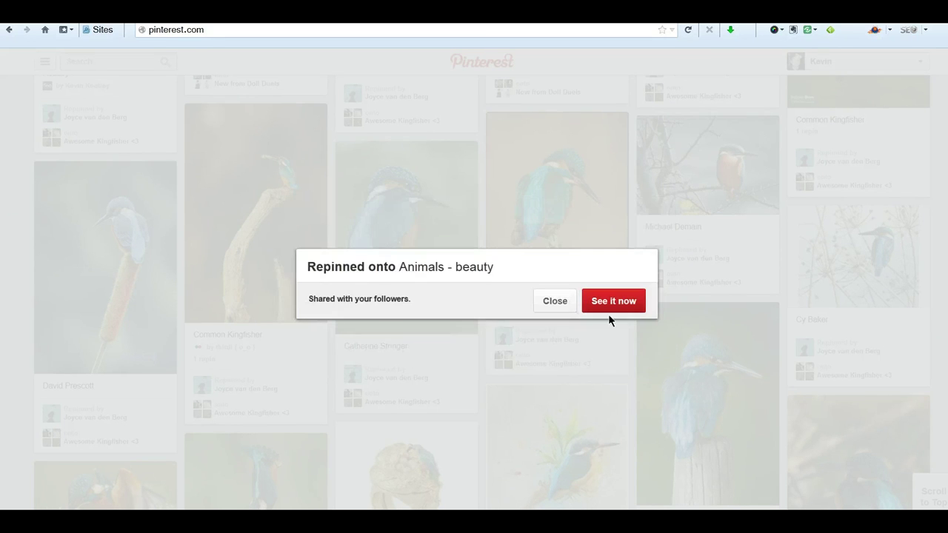
click(561, 309)
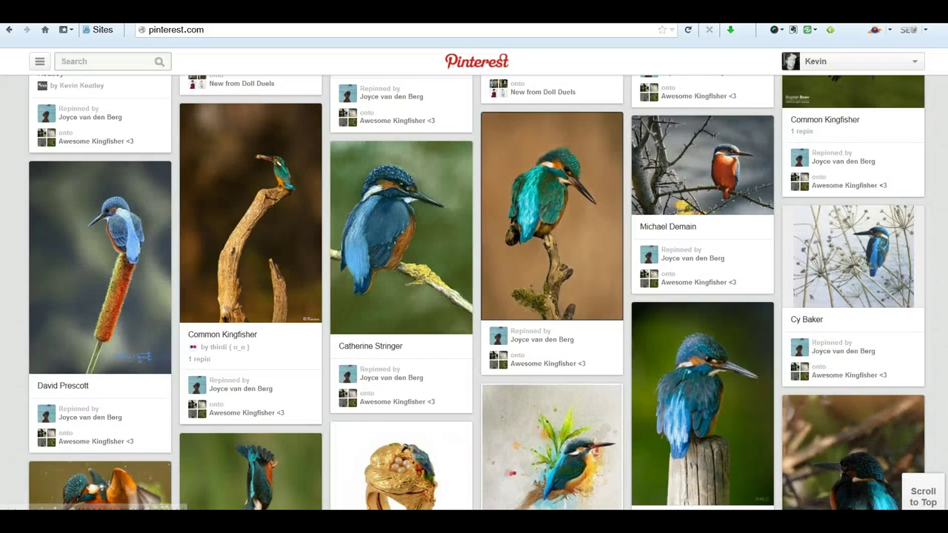
- Jump to the top and view Your Pins from the account menu to check the four repins
key(Home)
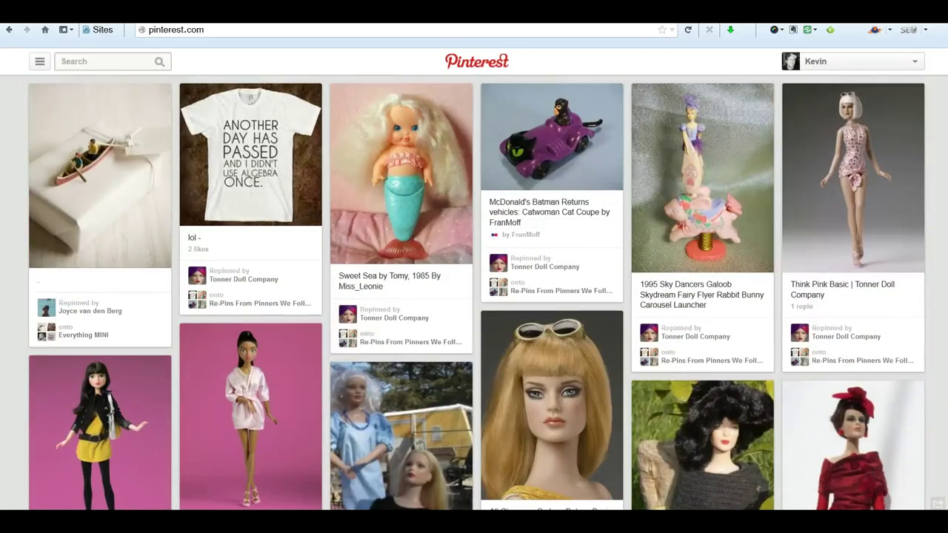
click(877, 65)
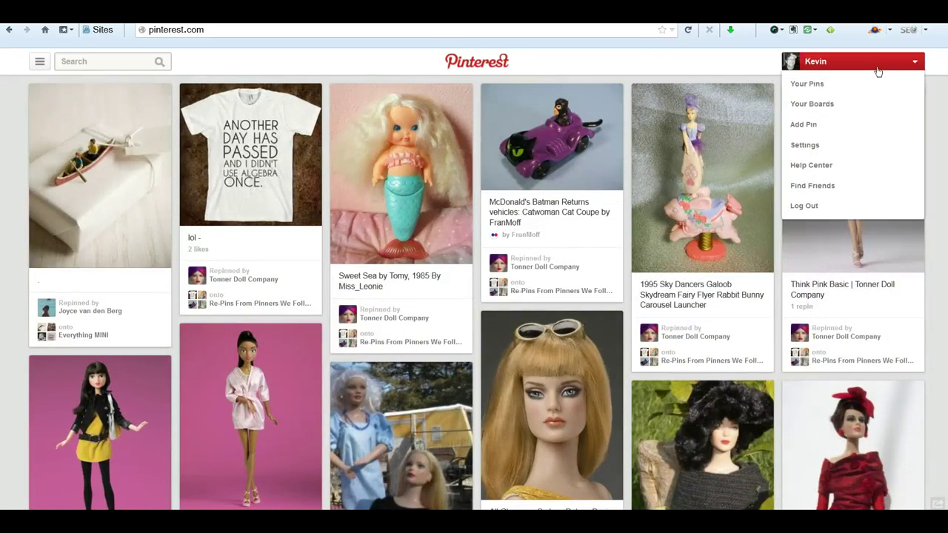
click(822, 85)
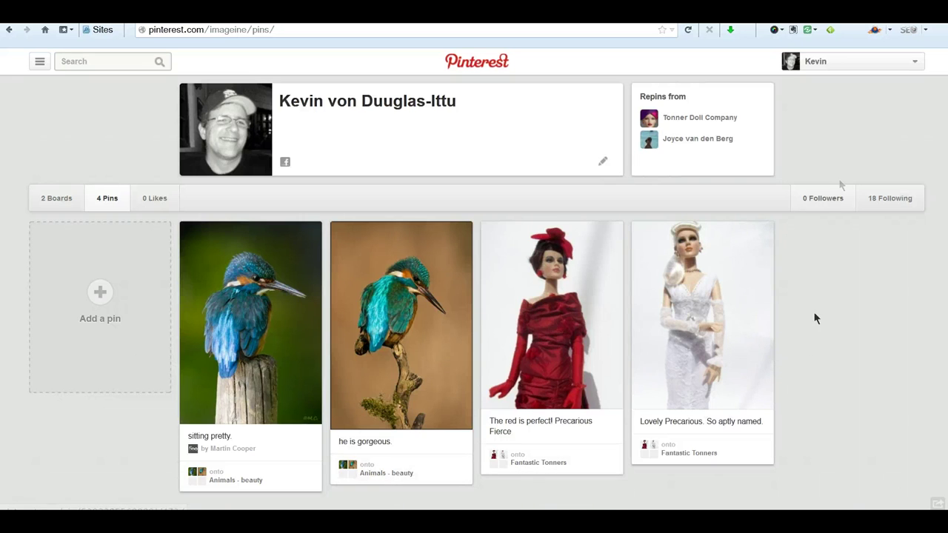
click(841, 65)
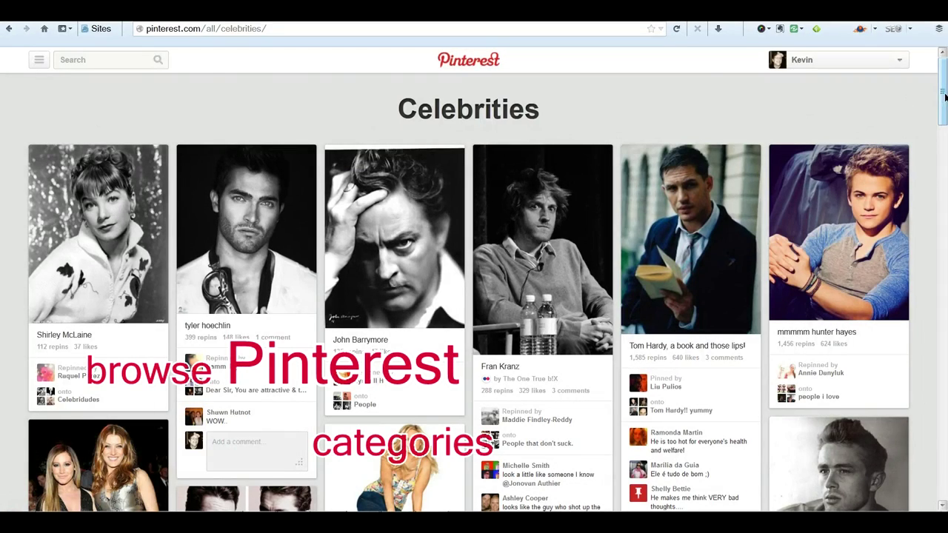
- Switch from the Celebrities page to the Gifts category through the category menu
mouse_move(945, 97)
mouse_down()
mouse_move(944, 187)
mouse_move(945, 87)
mouse_up()
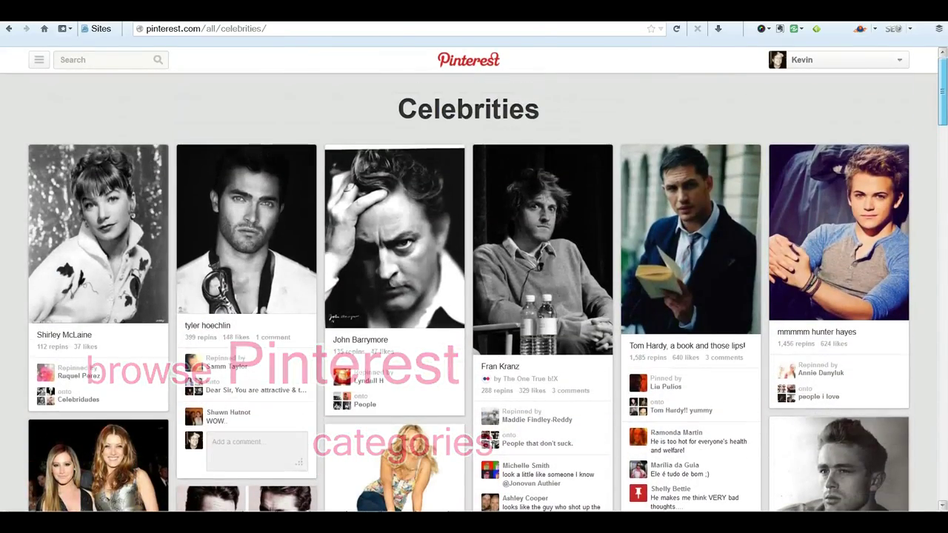
click(38, 63)
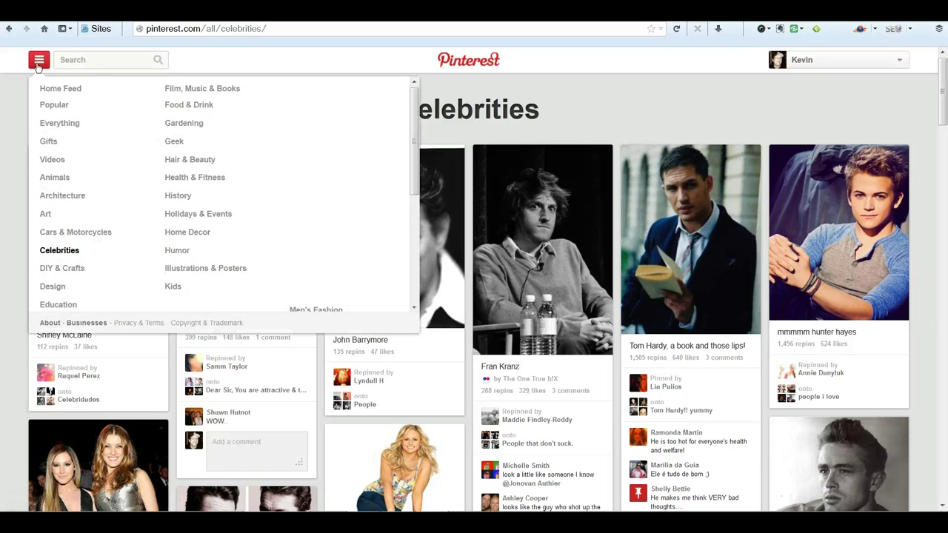
click(49, 142)
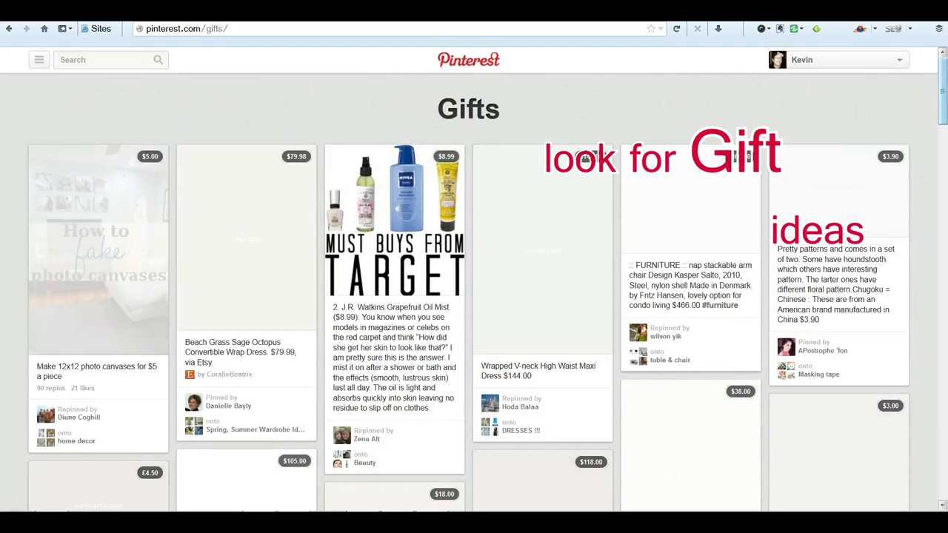
- Scroll the Gifts grid and open the $118.00 White/Ivory Lace Mermaid Wedding Dress pin
scroll(943, 92, down, 1)
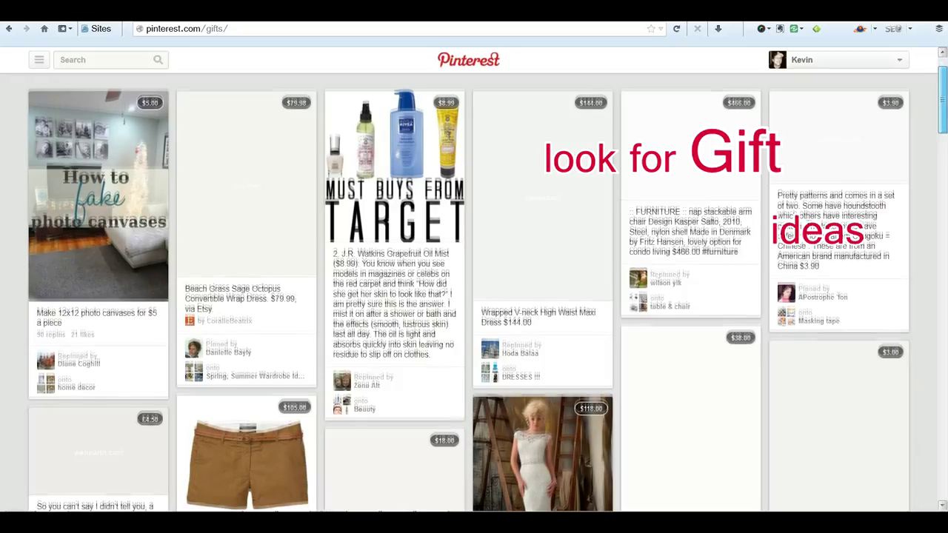
scroll(468, 296, down, 2)
scroll(468, 296, down, 4)
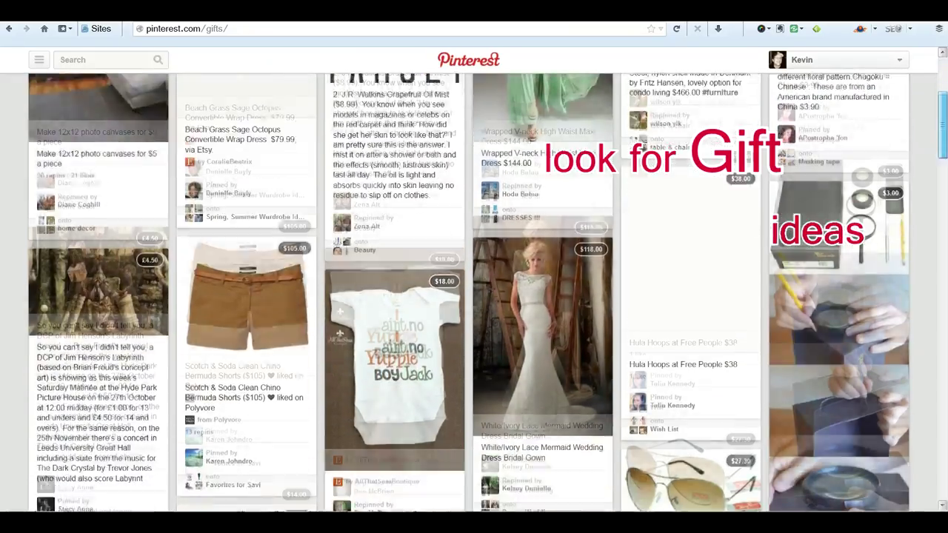
scroll(467, 296, down, 2)
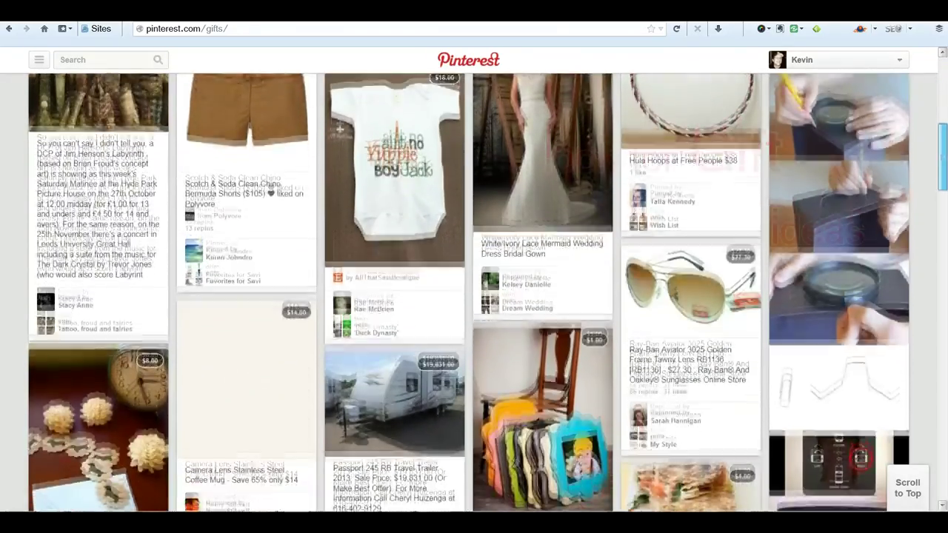
scroll(340, 234, up, 3)
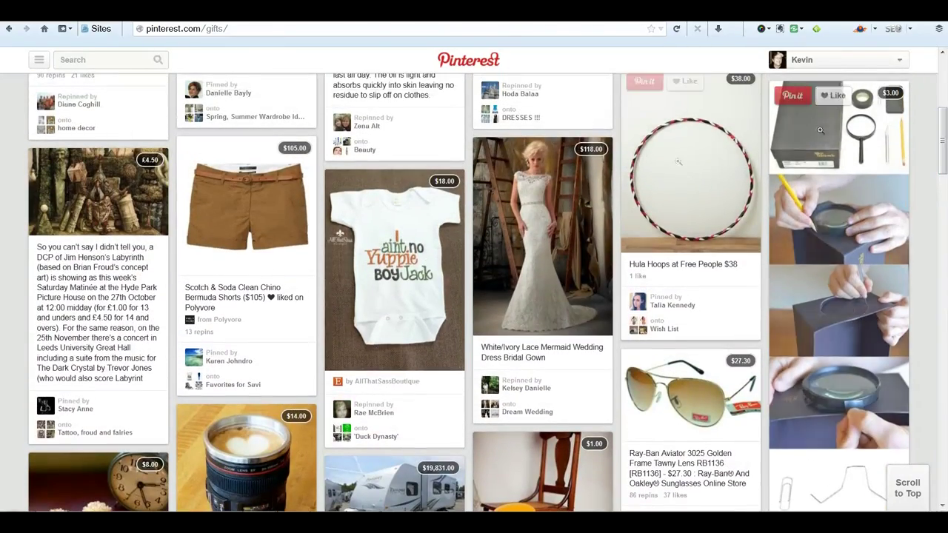
click(562, 242)
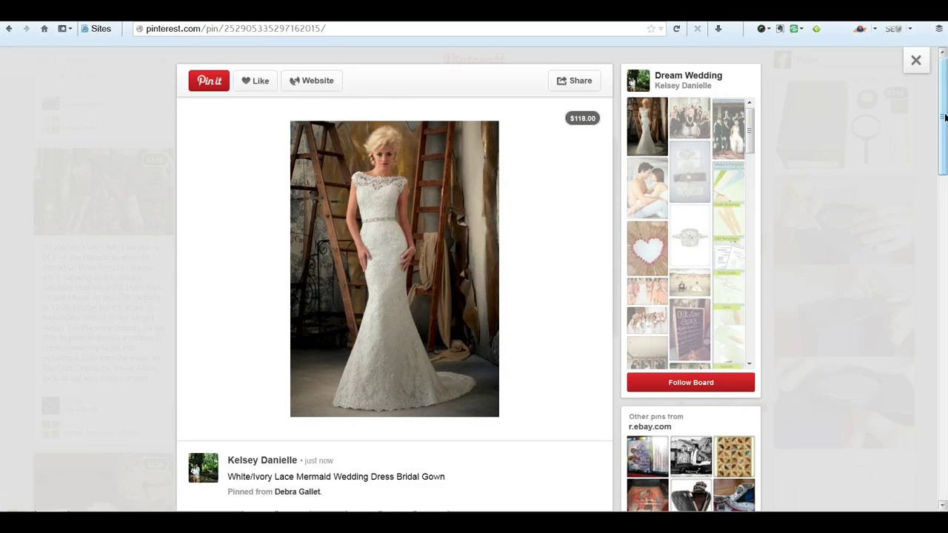
- Go back from the wedding-dress pin to the Gifts feed and show the category list
mouse_move(944, 117)
mouse_down()
mouse_move(944, 162)
mouse_move(945, 104)
mouse_up()
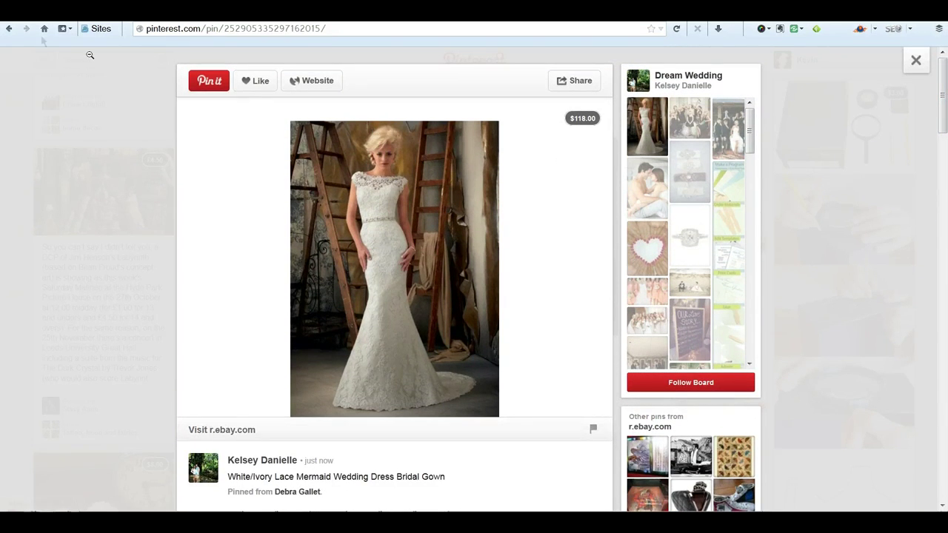
click(9, 29)
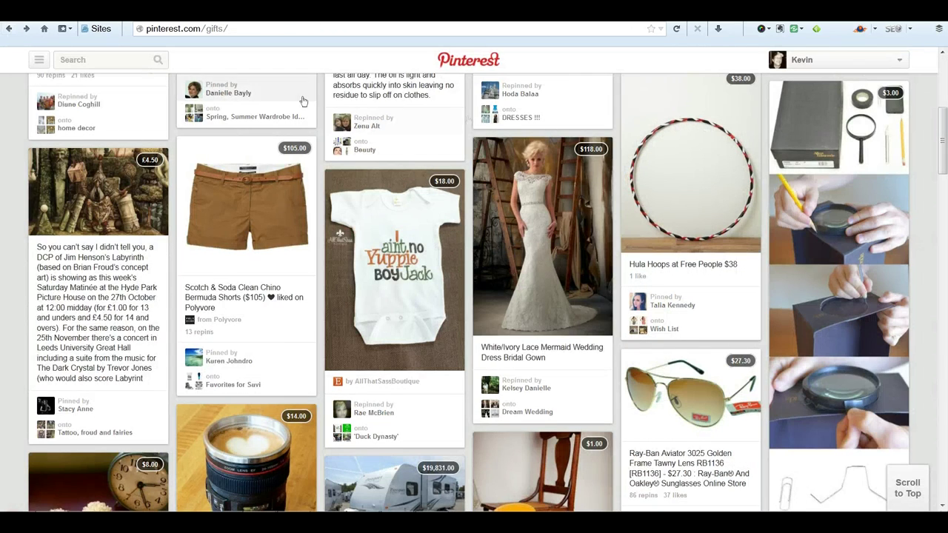
click(39, 60)
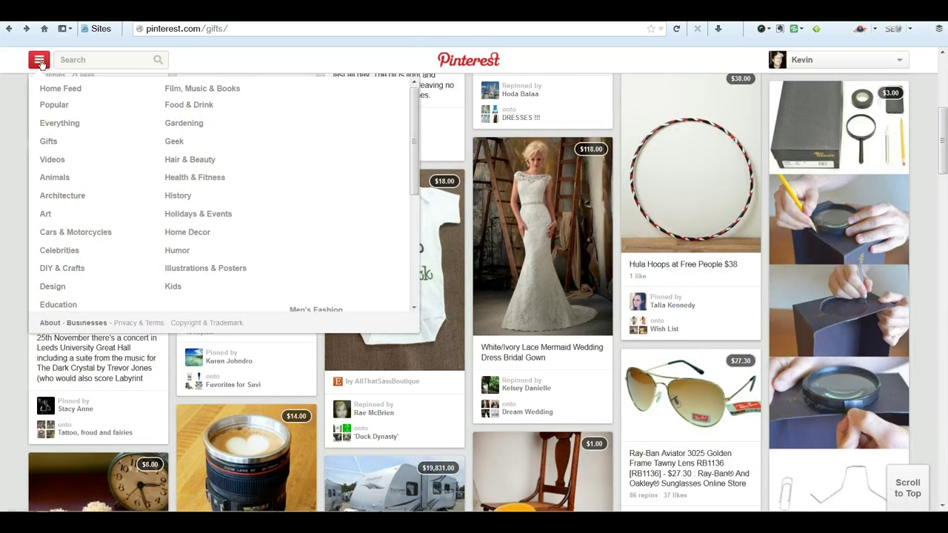